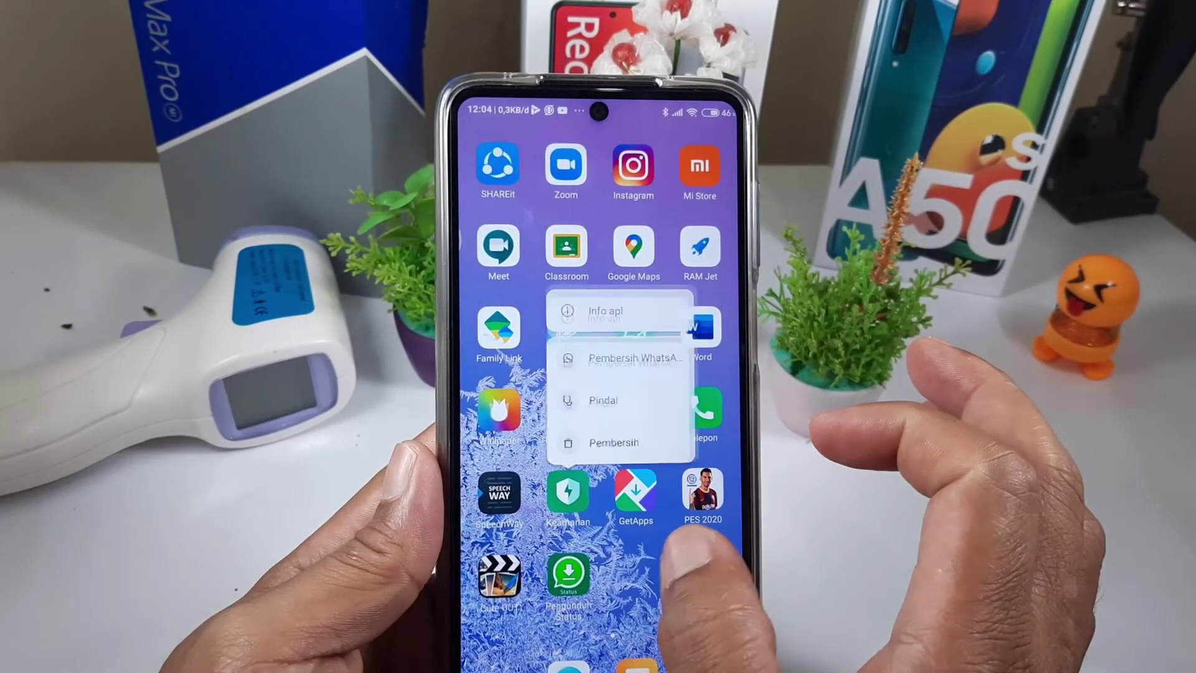
{"action": "left_click", "coordinate": [629, 495]}
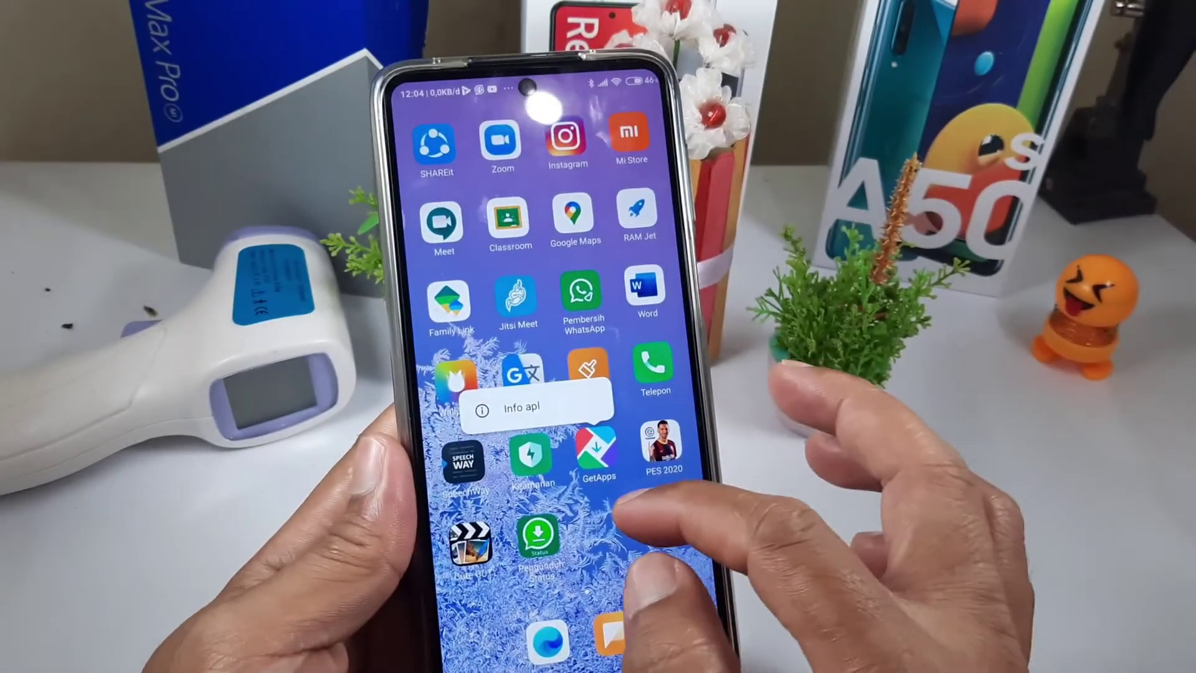
{"action": "left_click", "coordinate": [642, 498]}
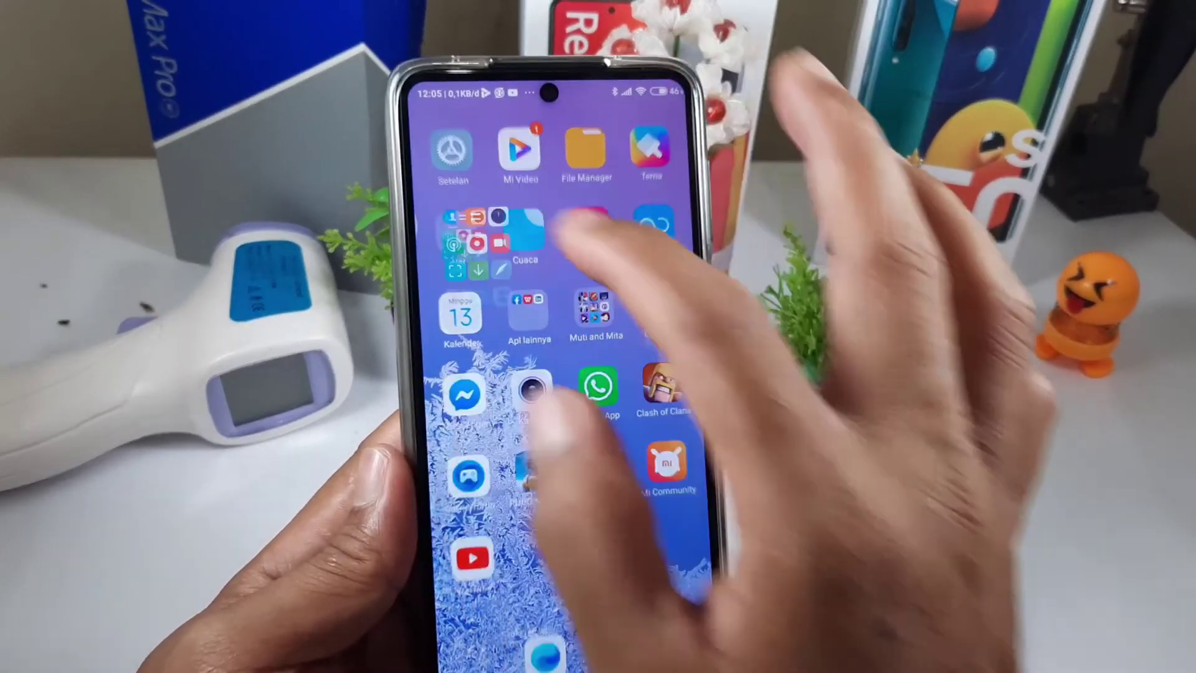
{"action": "left_click", "coordinate": [468, 234]}
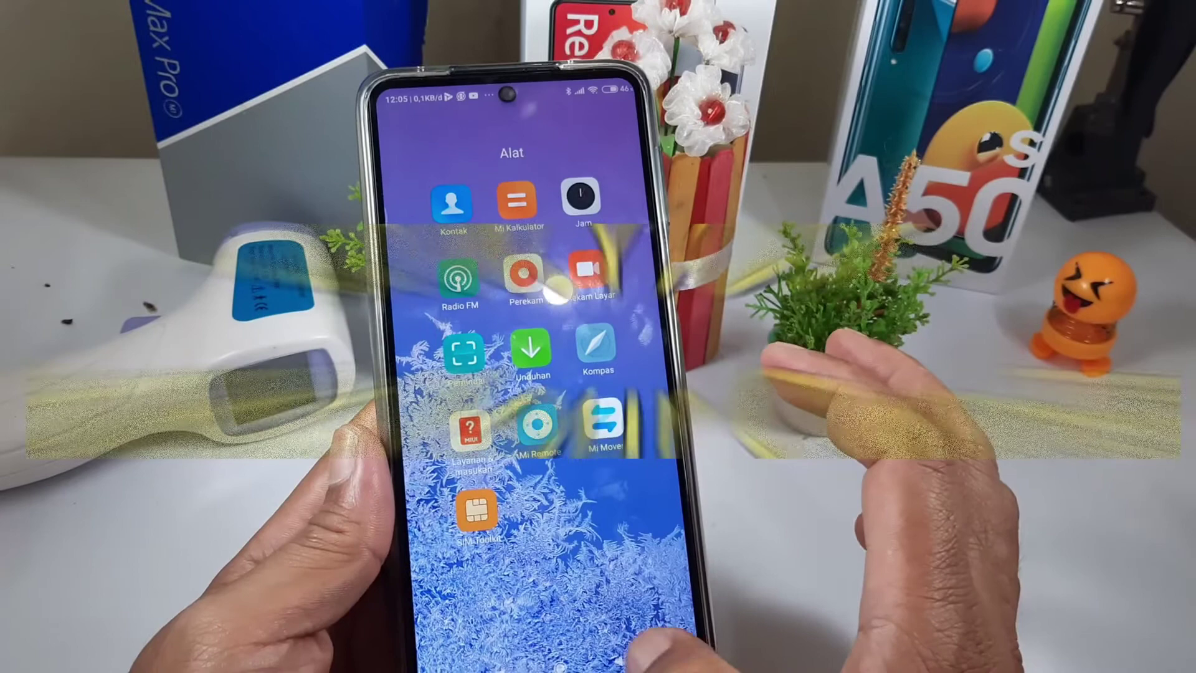
{"action": "left_click", "coordinate": [648, 629]}
{"action": "left_click_drag", "start_coordinate": [623, 436], "coordinate": [449, 442]}
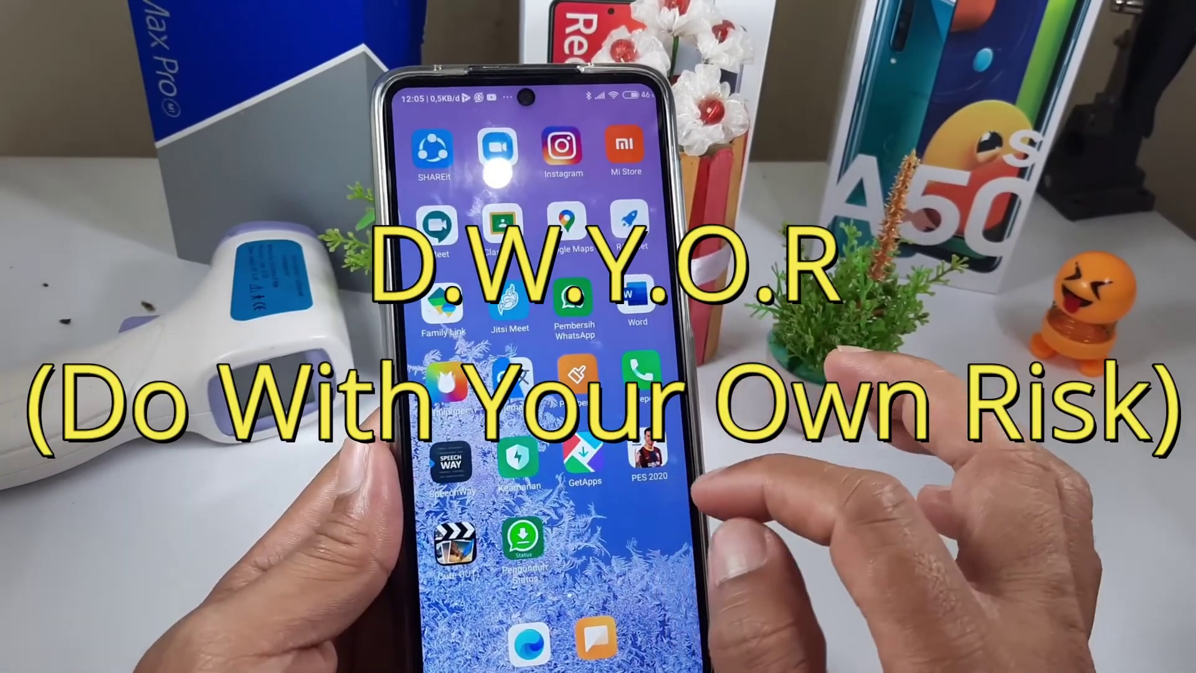
{"action": "left_click_drag", "start_coordinate": [647, 492], "coordinate": [473, 499]}
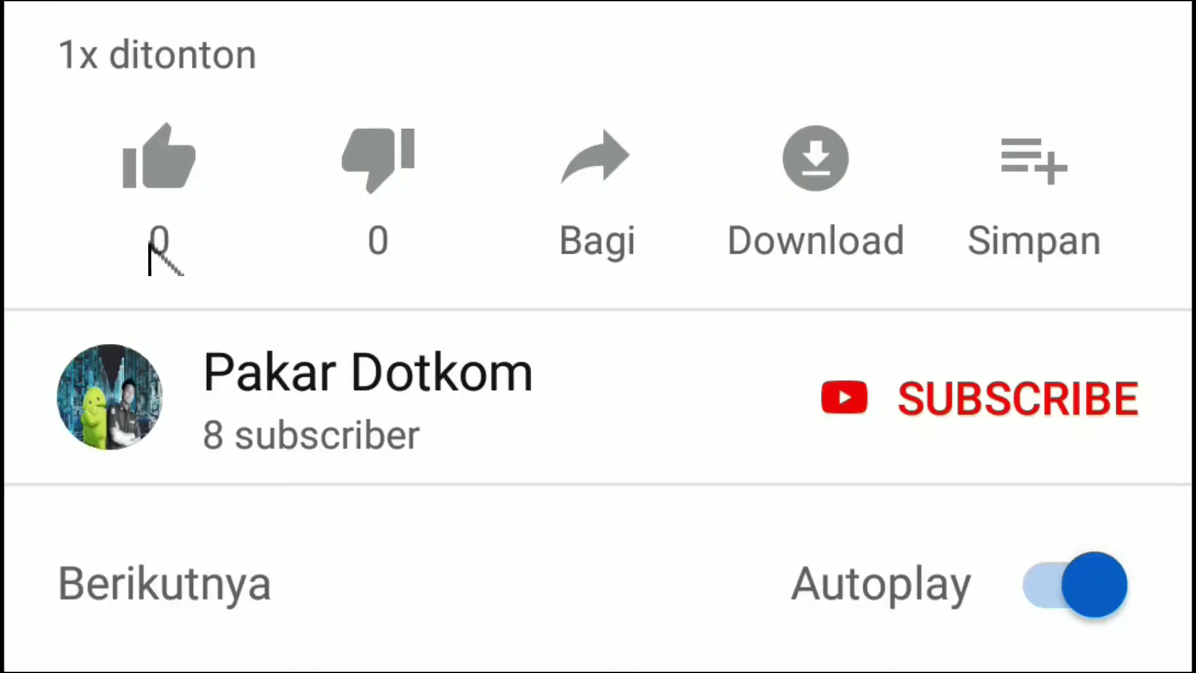
{"action": "left_click", "coordinate": [153, 187]}
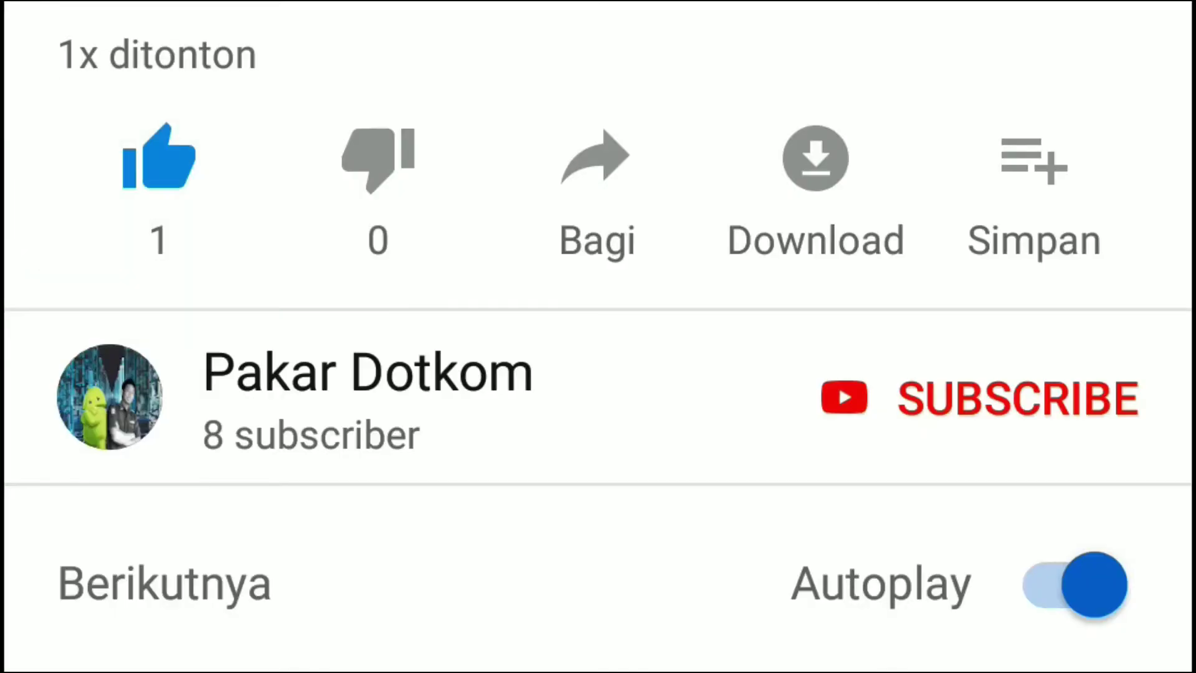
{"action": "left_click", "coordinate": [997, 408]}
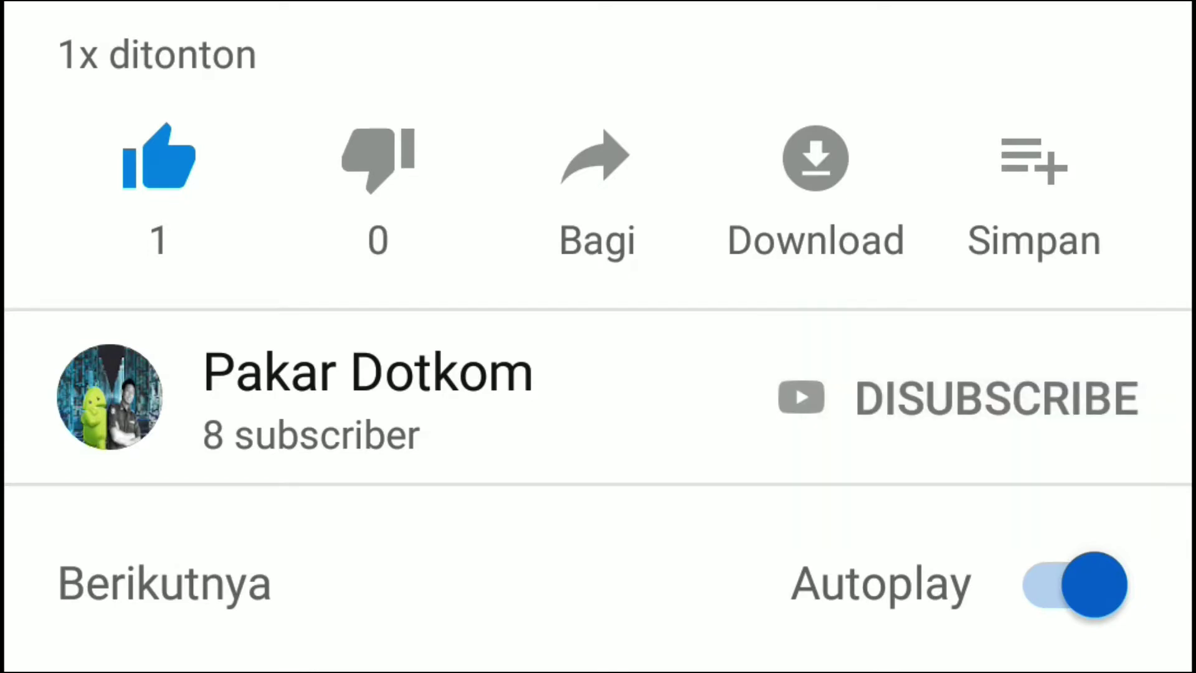
{"action": "left_click", "coordinate": [1097, 399]}
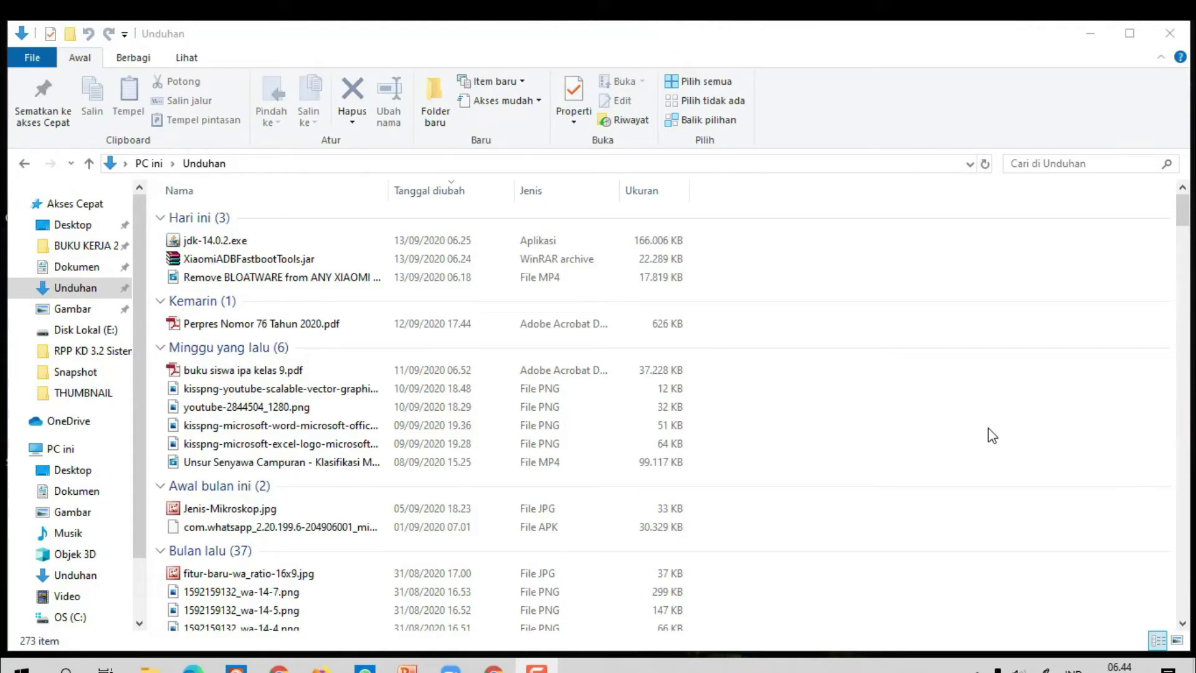
Copy jdk-14.0.2.exe and XiaomiADBFastbootTools.jar from the Unduhan folder
{"action": "scroll", "coordinate": [969, 421], "scroll_direction": "down", "scroll_amount": 3}
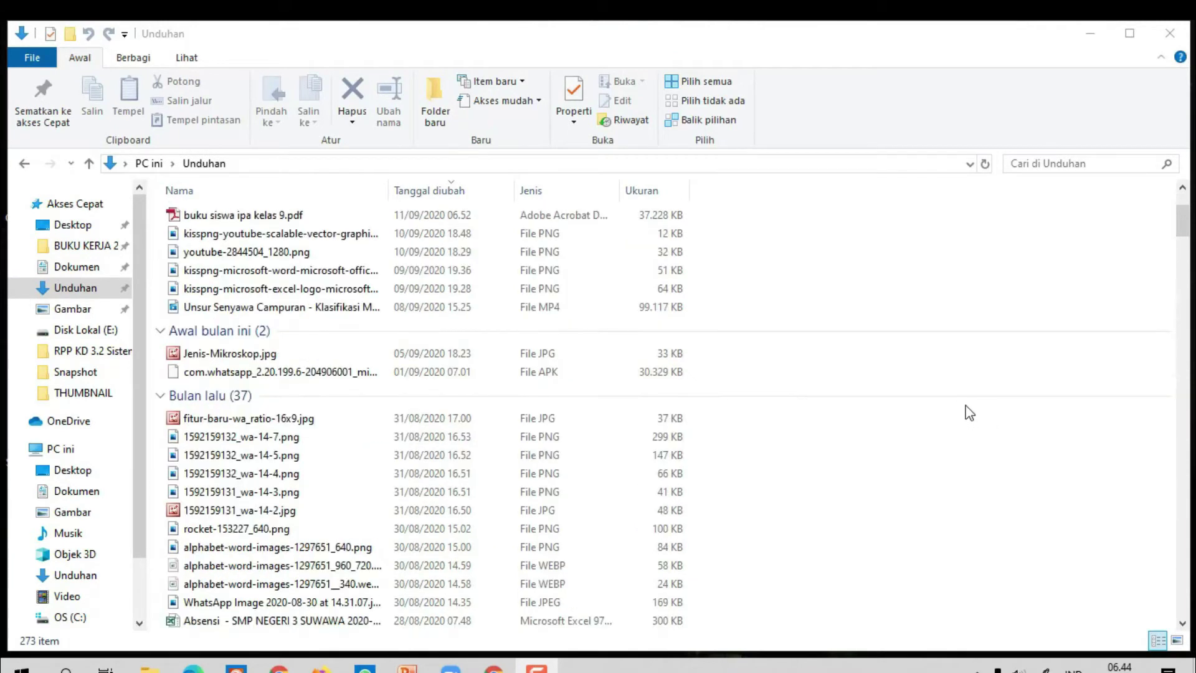
{"action": "scroll", "coordinate": [969, 421], "scroll_direction": "up", "scroll_amount": 3}
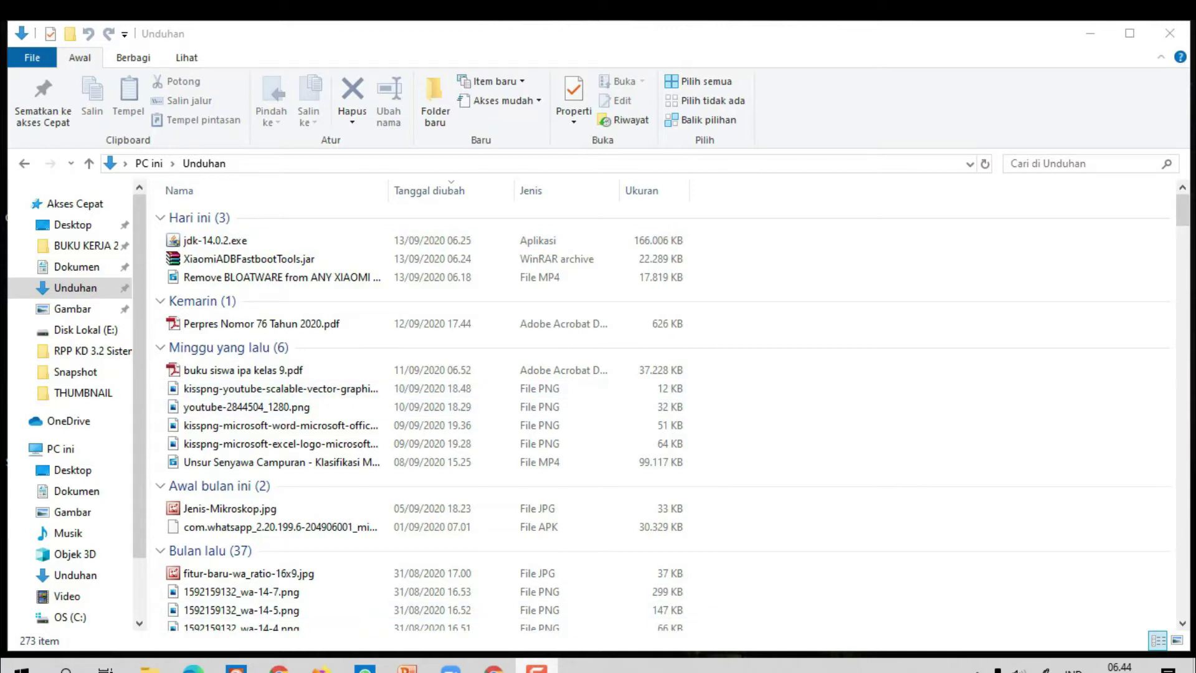
{"action": "mouse_move", "coordinate": [536, 666]}
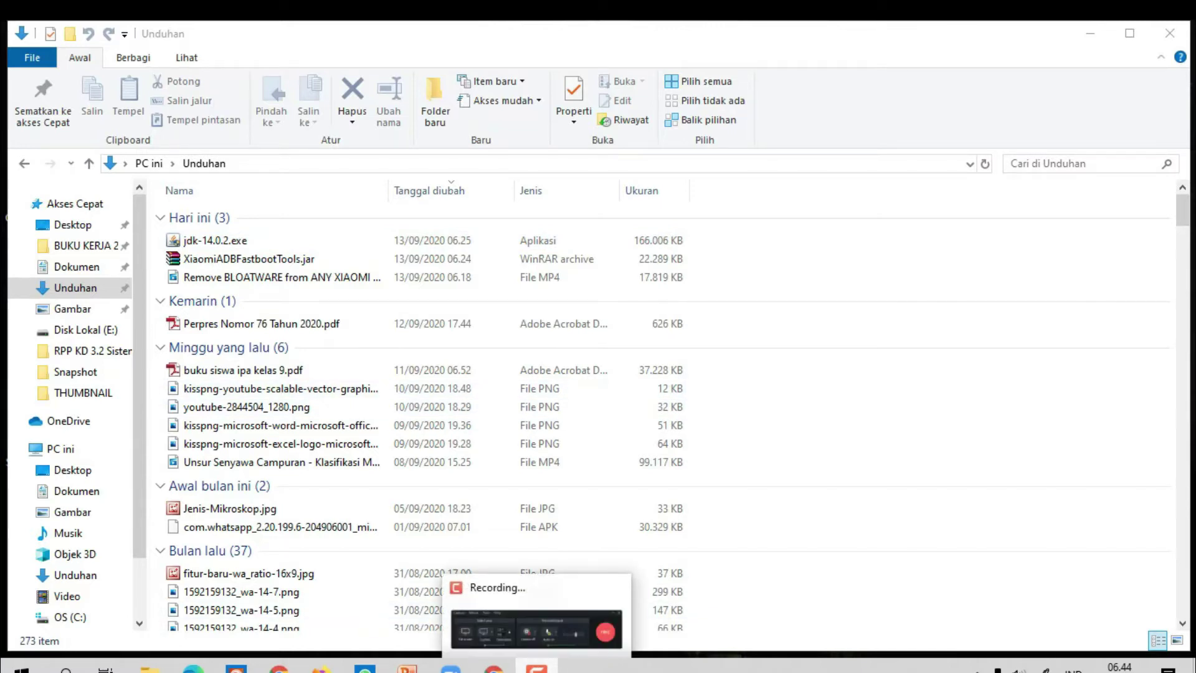
{"action": "left_click", "coordinate": [213, 246]}
{"action": "left_click", "coordinate": [214, 246]}
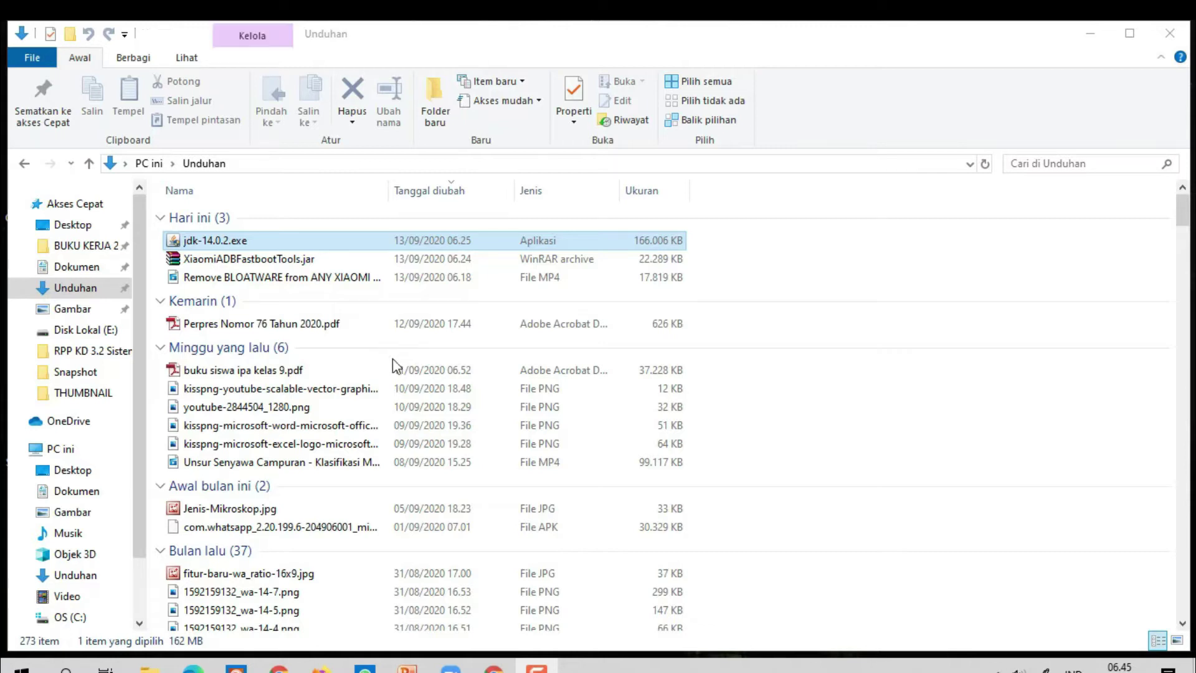
{"action": "left_click", "coordinate": [248, 259], "text": "ctrl"}
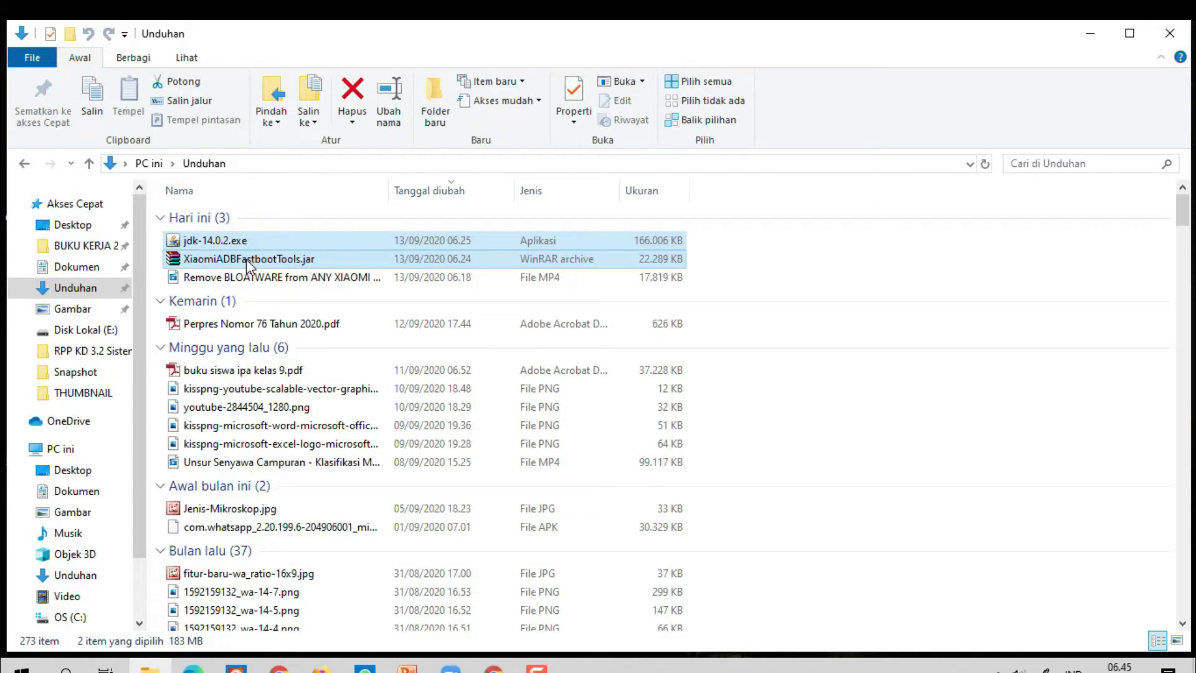
{"action": "right_click", "coordinate": [246, 259]}
{"action": "left_click", "coordinate": [356, 522]}
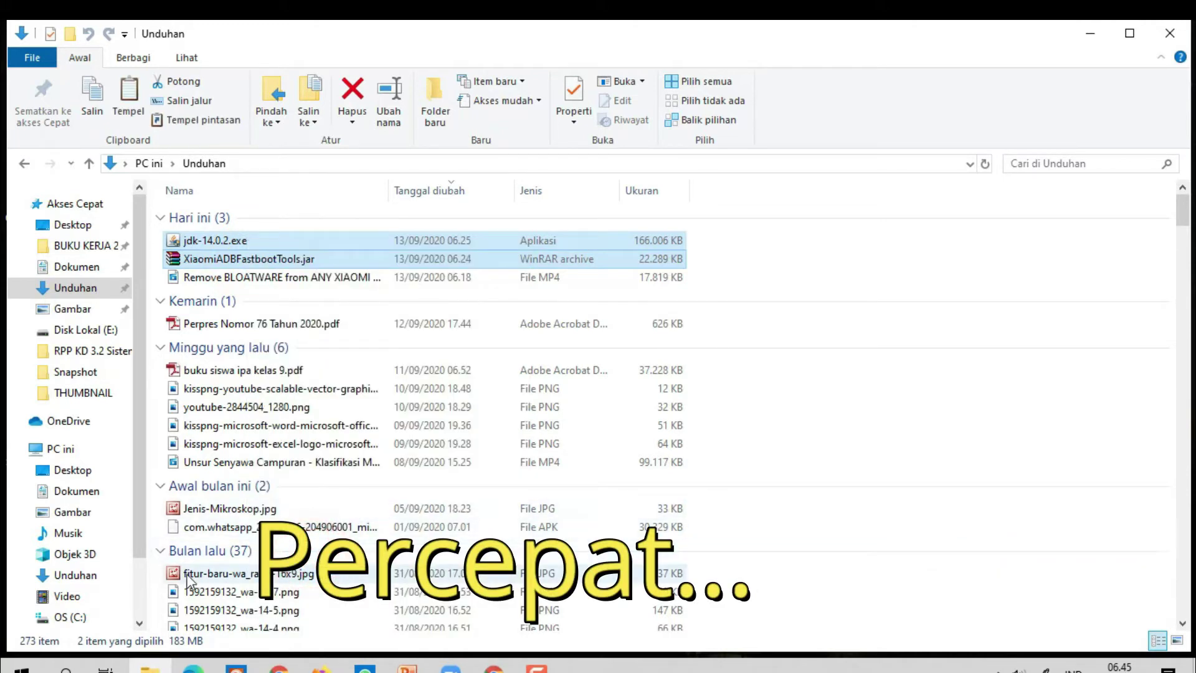
Create a new folder named Bloatware on Disk Lokal (E:)
{"action": "left_click_drag", "start_coordinate": [139, 526], "coordinate": [138, 619]}
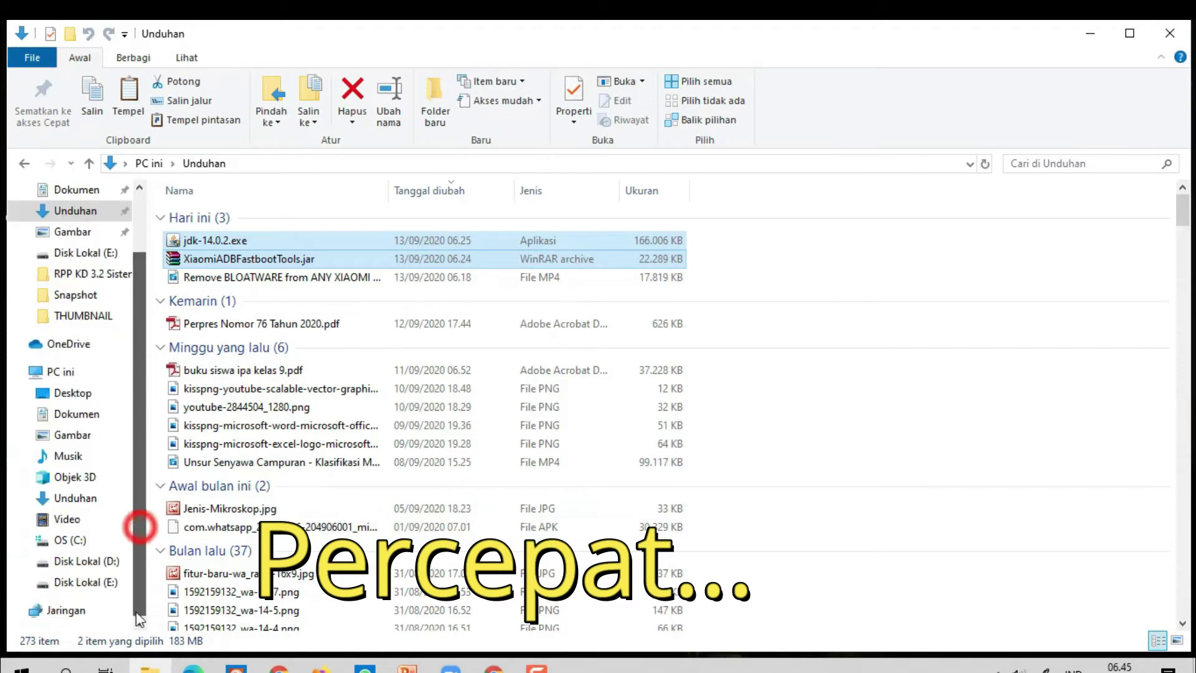
{"action": "left_click", "coordinate": [100, 581]}
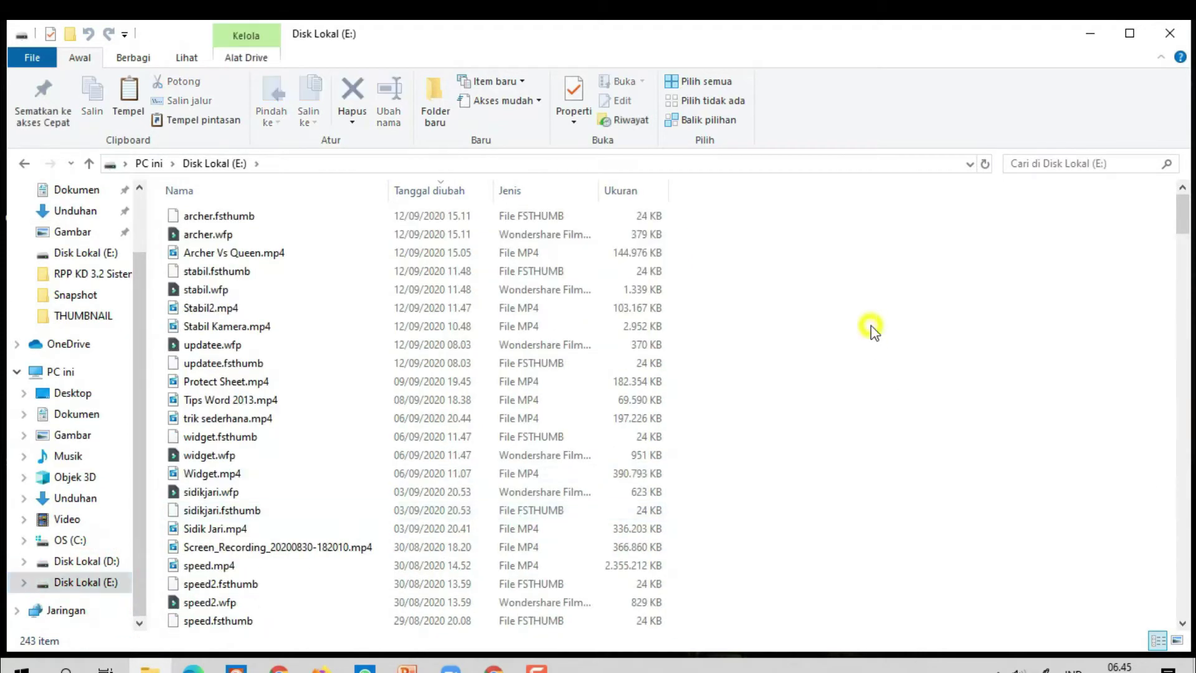
{"action": "right_click", "coordinate": [871, 325]}
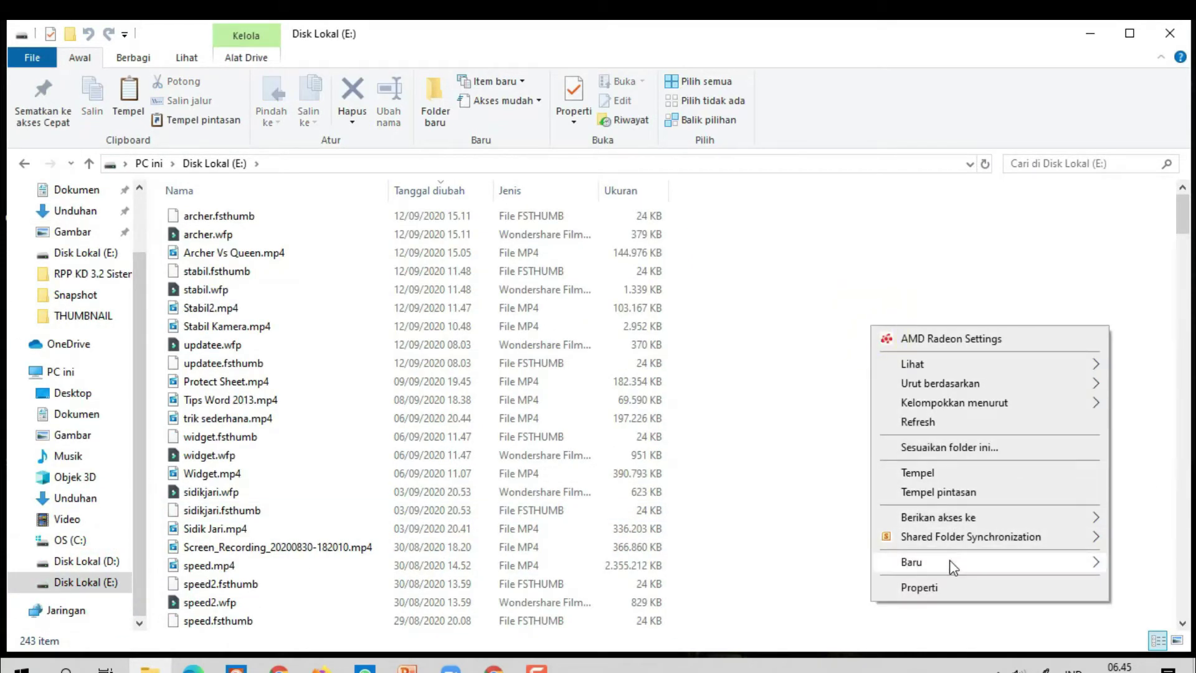
{"action": "mouse_move", "coordinate": [953, 563]}
{"action": "left_click", "coordinate": [698, 340]}
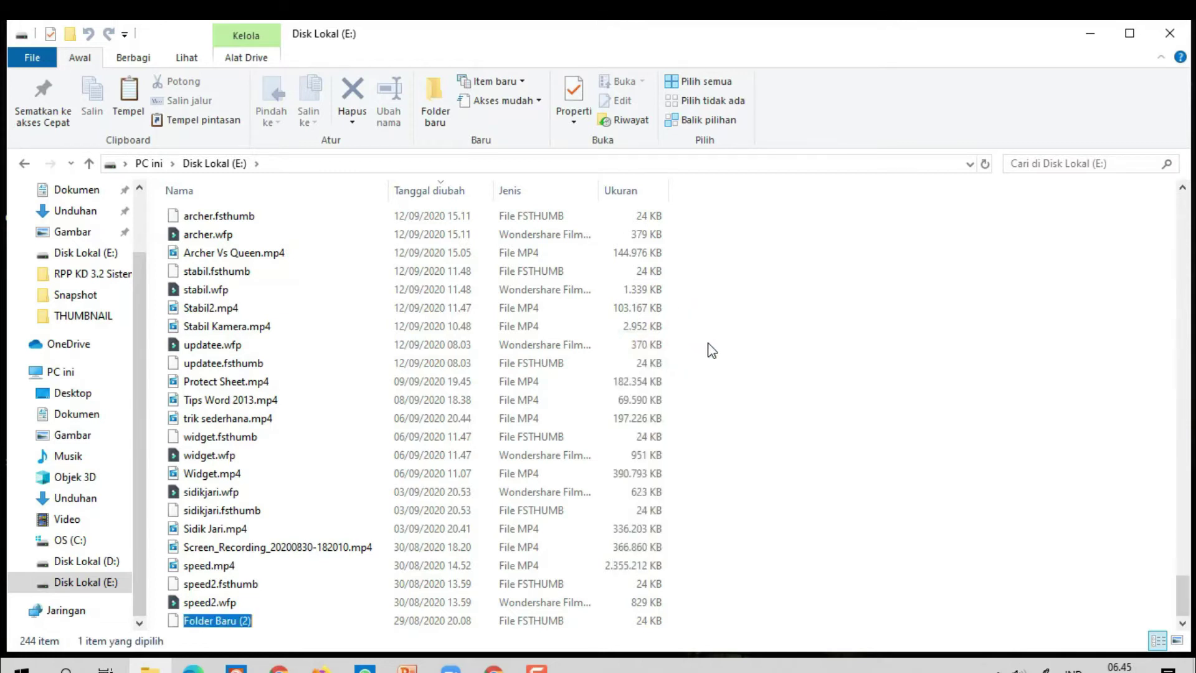
{"action": "type", "text": "Bloatware"}
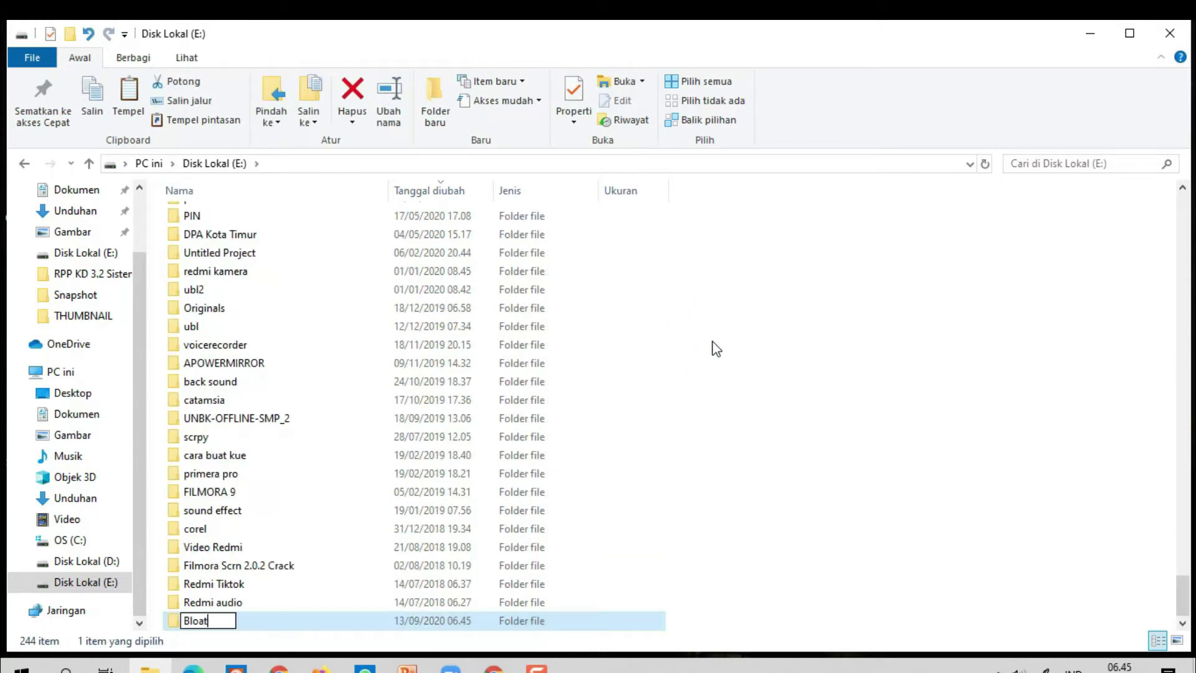
{"action": "left_click", "coordinate": [794, 476]}
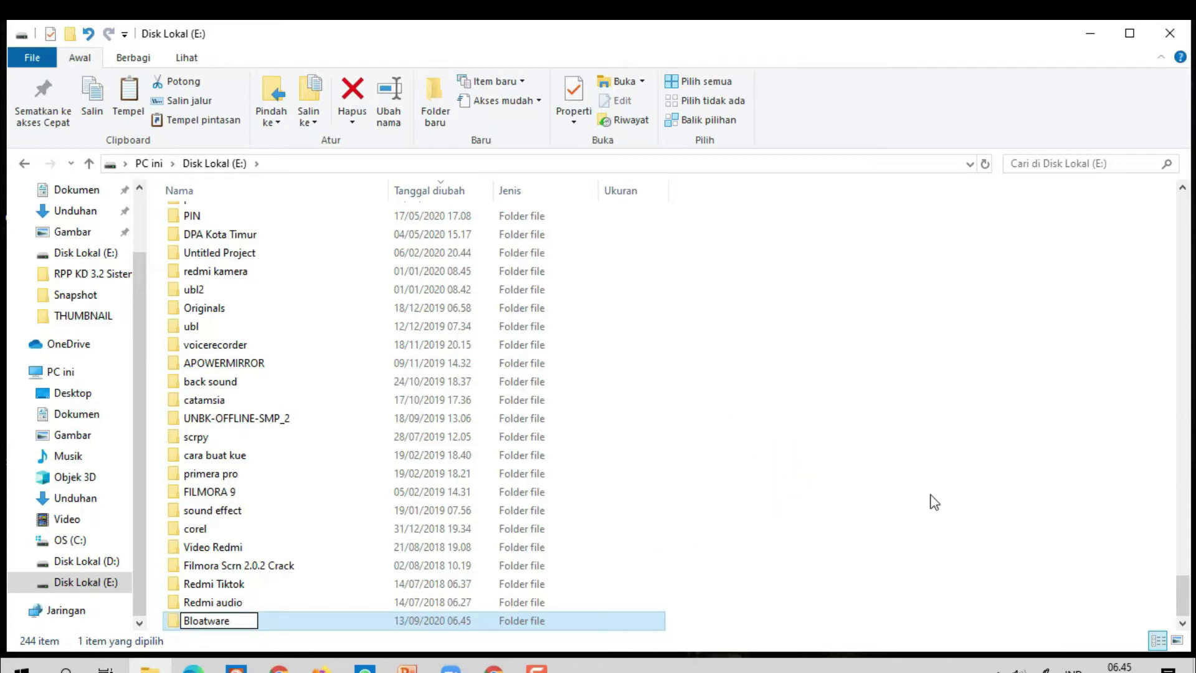
Open the Bloatware folder and paste the copied JDK installer and Xiaomi tool files into it
{"action": "left_click", "coordinate": [221, 622]}
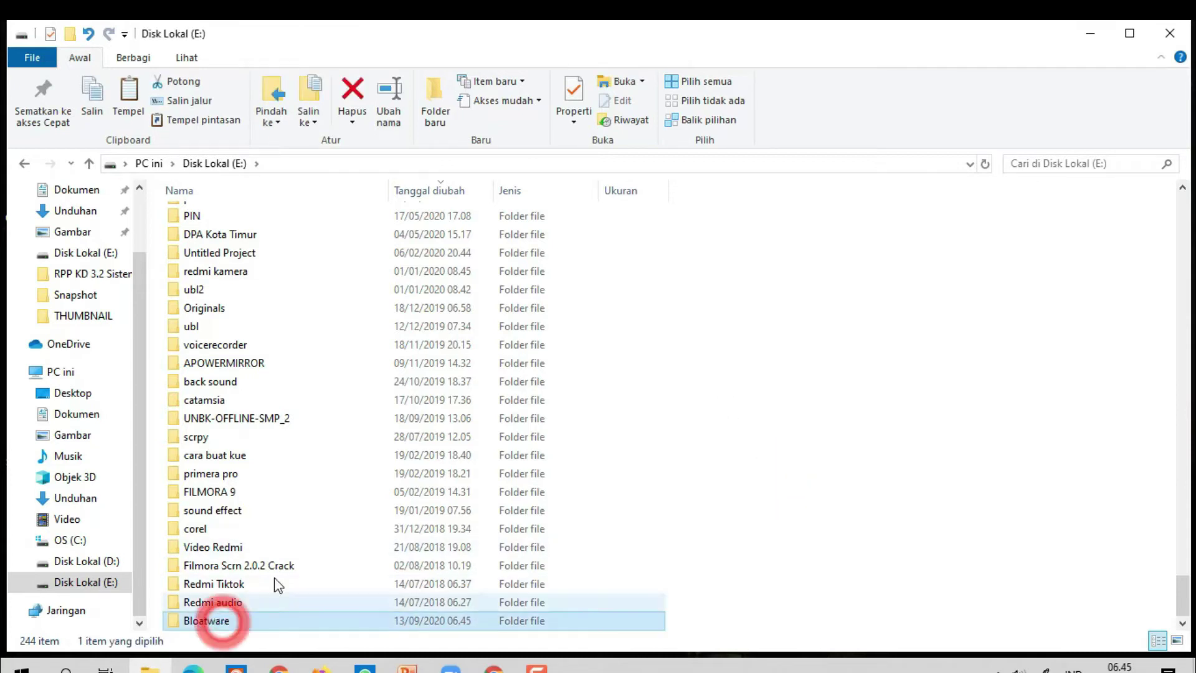
{"action": "right_click", "coordinate": [401, 283]}
{"action": "left_click", "coordinate": [477, 427]}
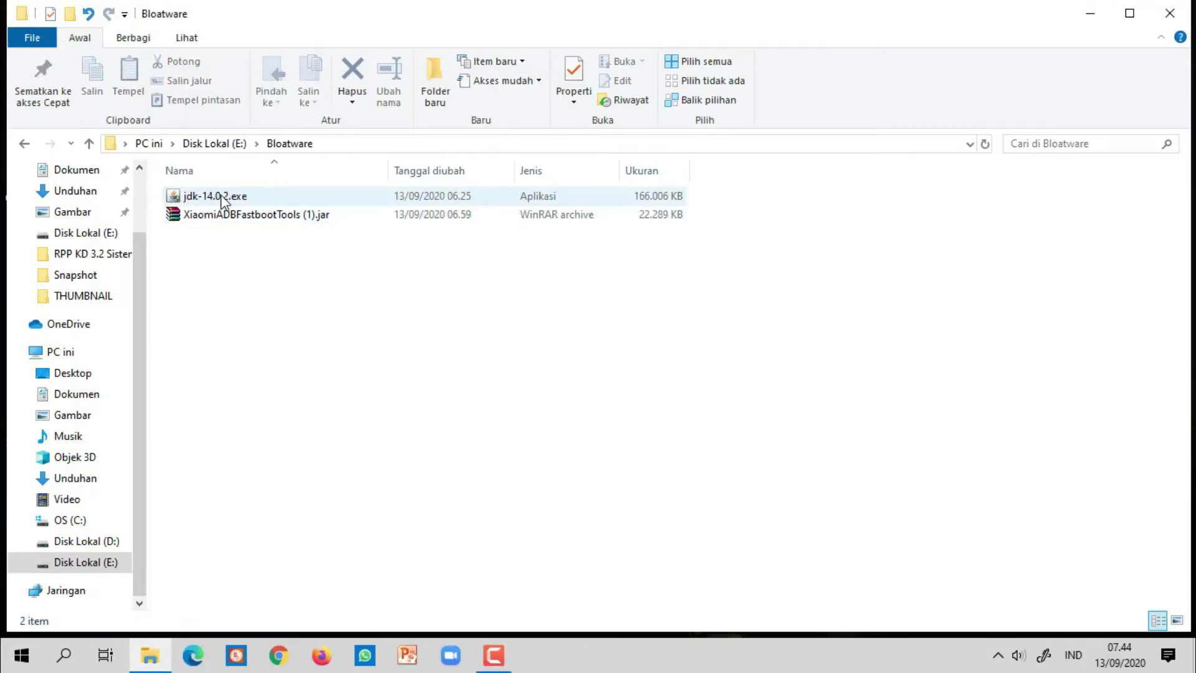
Run jdk-14.0.2.exe and reinstall Java SE Development Kit 14.0.2 with the default settings, closing the wizard when done
{"action": "double_click", "coordinate": [221, 195]}
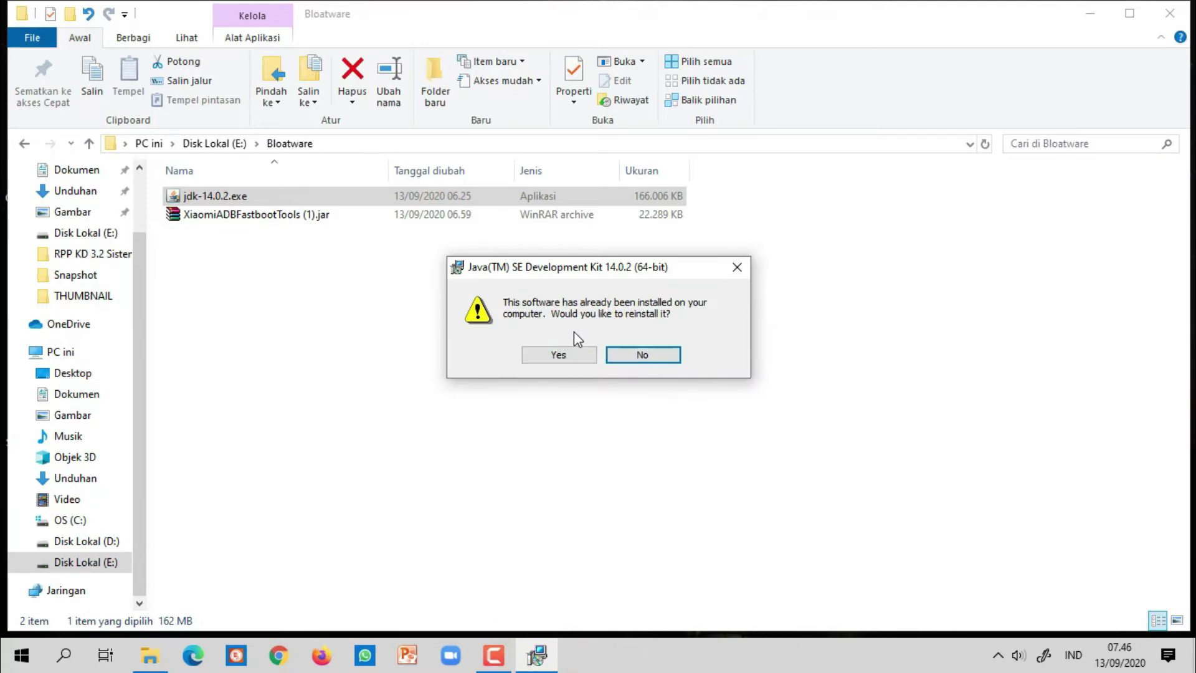
{"action": "left_click", "coordinate": [579, 354]}
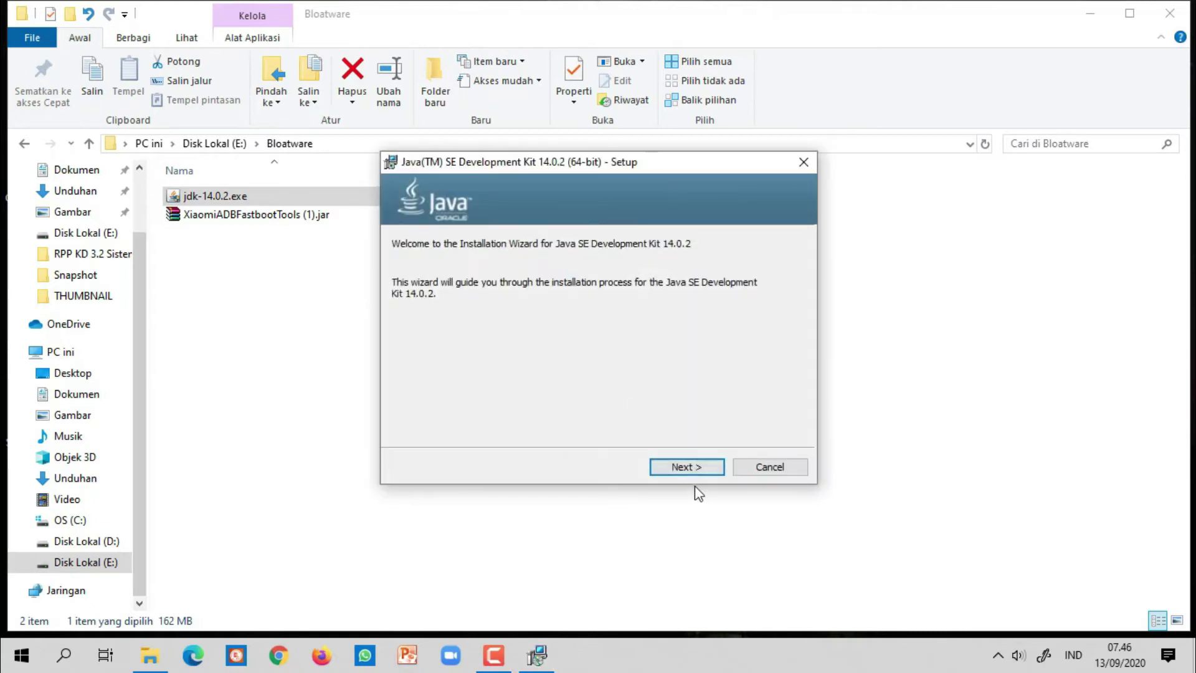
{"action": "left_click", "coordinate": [688, 468]}
{"action": "left_click", "coordinate": [685, 467]}
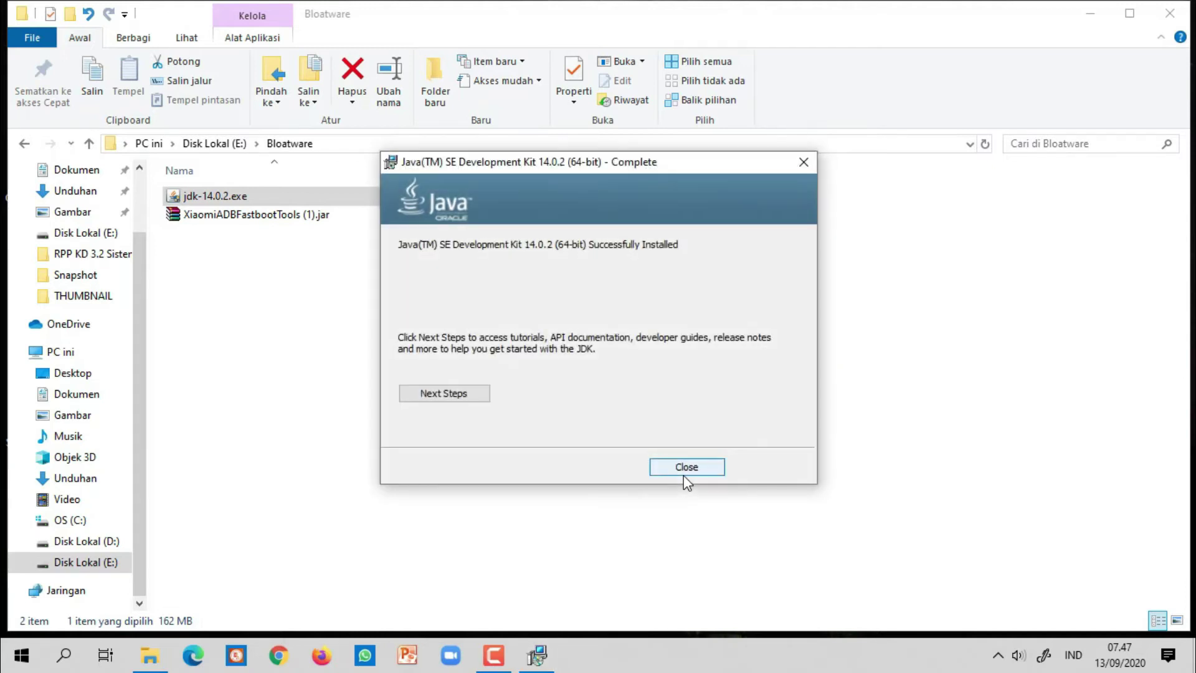
{"action": "left_click", "coordinate": [682, 472]}
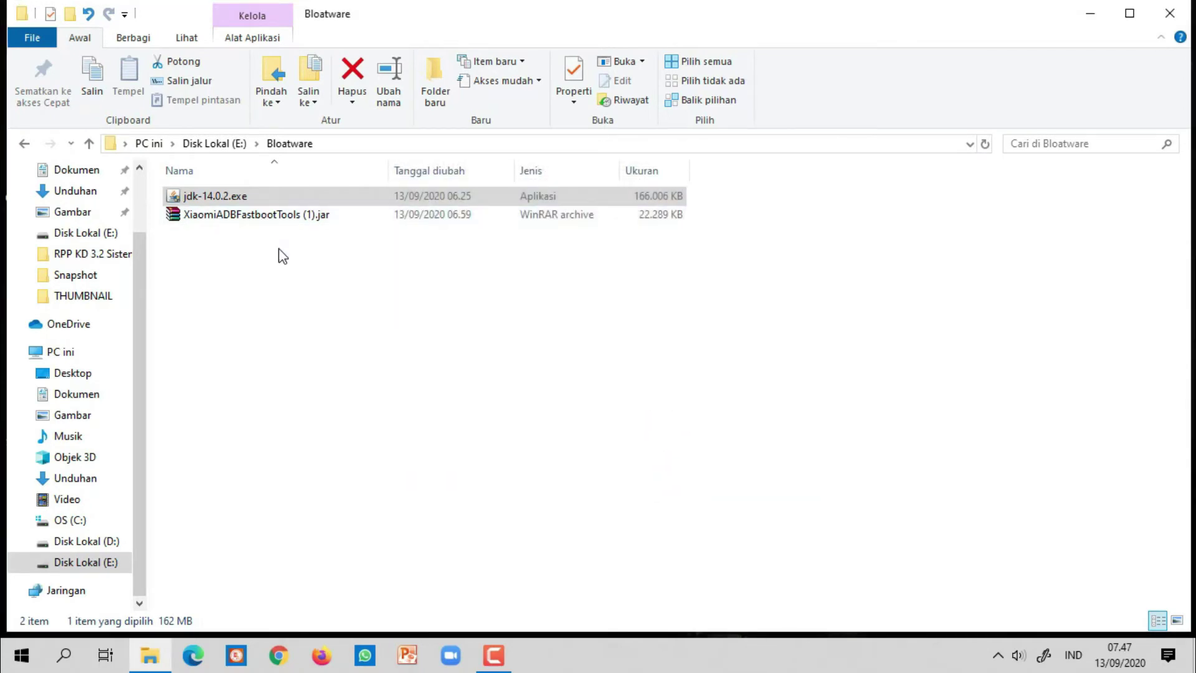
Open XiaomiADBFastbootTools (1).jar with OpenJDK Platform binary and dismiss the new version notice
{"action": "left_click", "coordinate": [252, 216]}
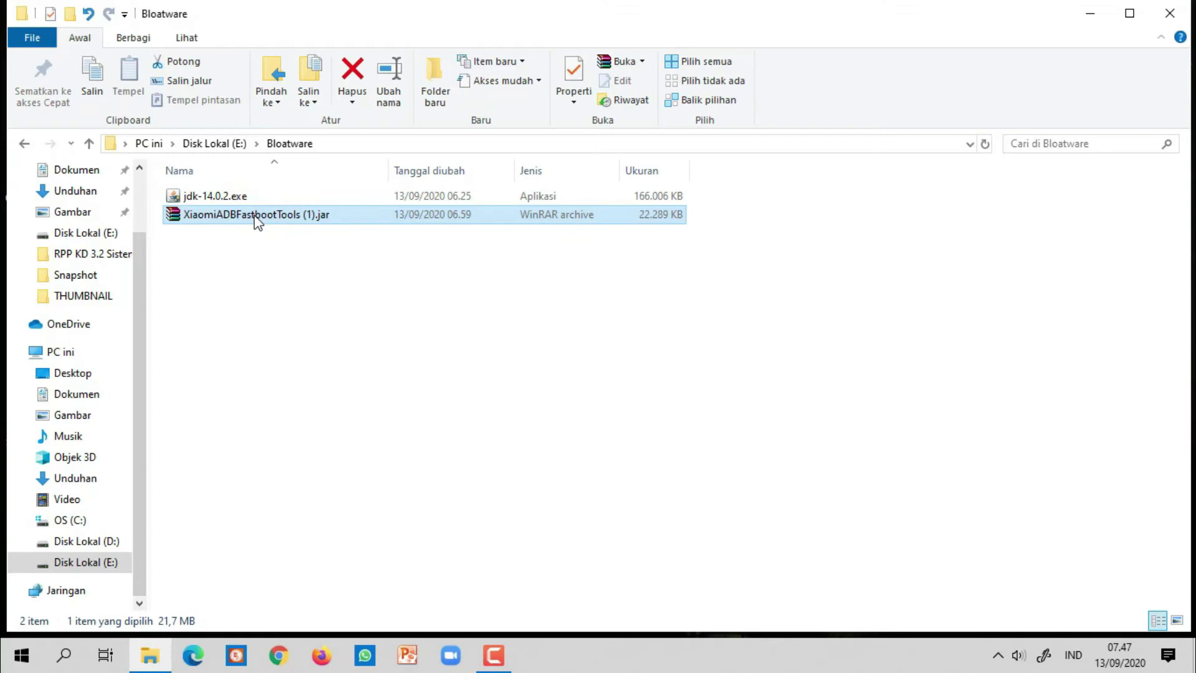
{"action": "right_click", "coordinate": [257, 222]}
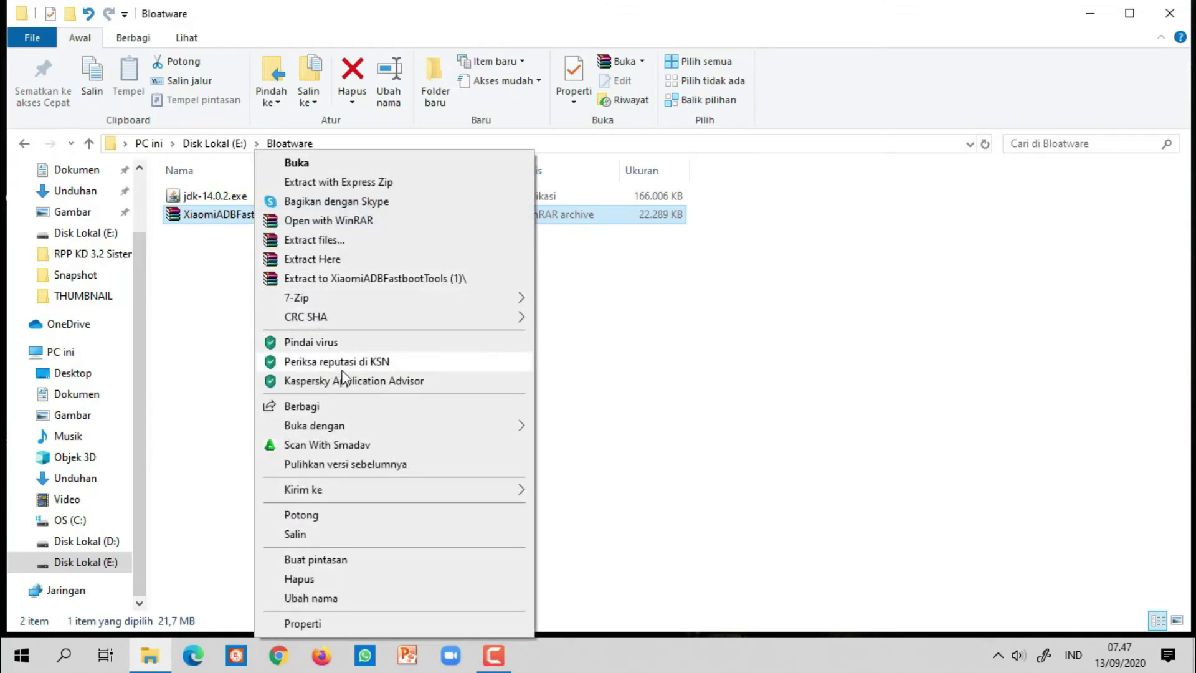
{"action": "mouse_move", "coordinate": [502, 428]}
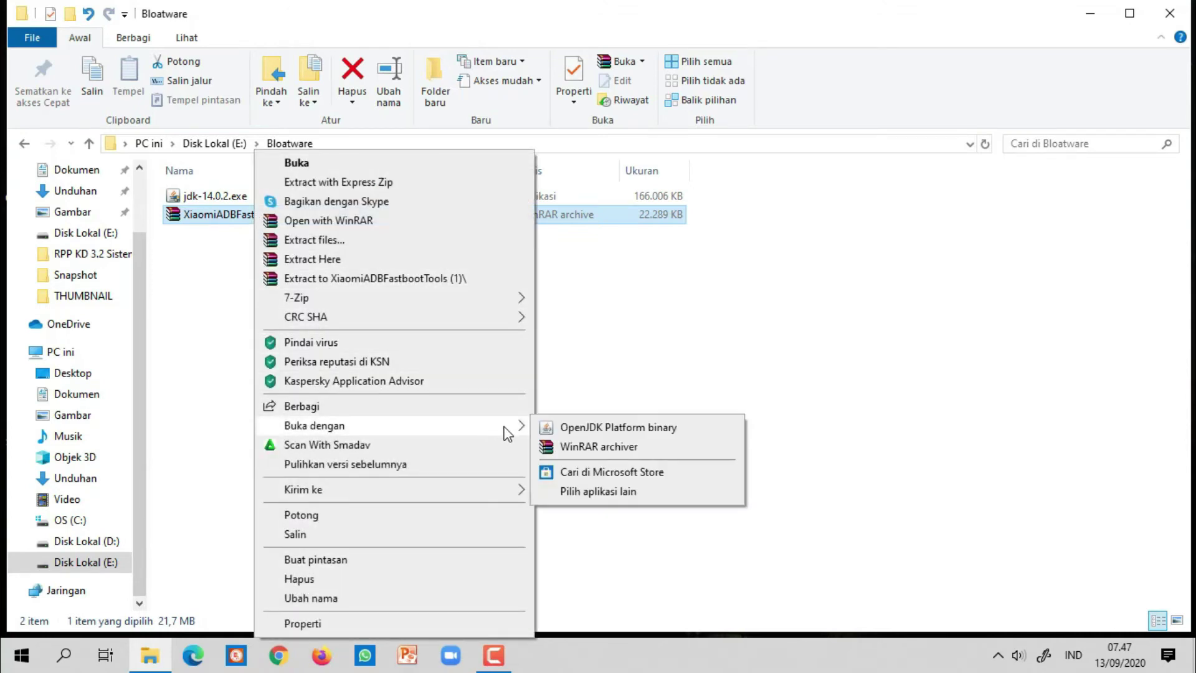
{"action": "left_click", "coordinate": [588, 430]}
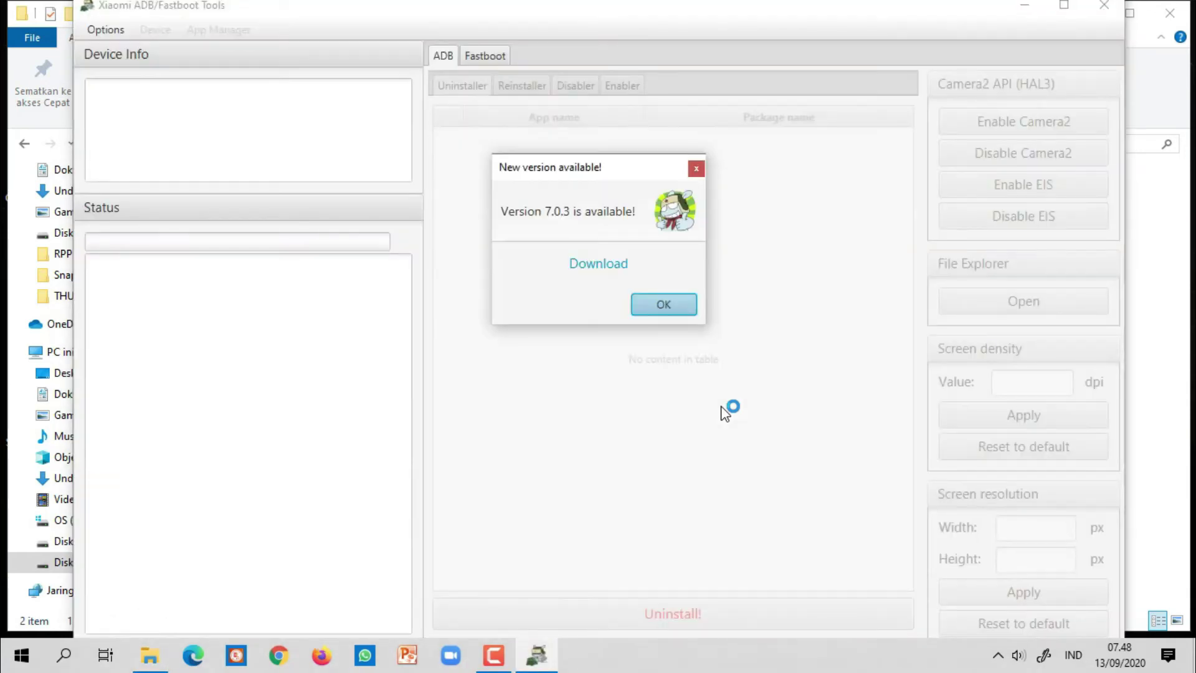
{"action": "left_click", "coordinate": [665, 303]}
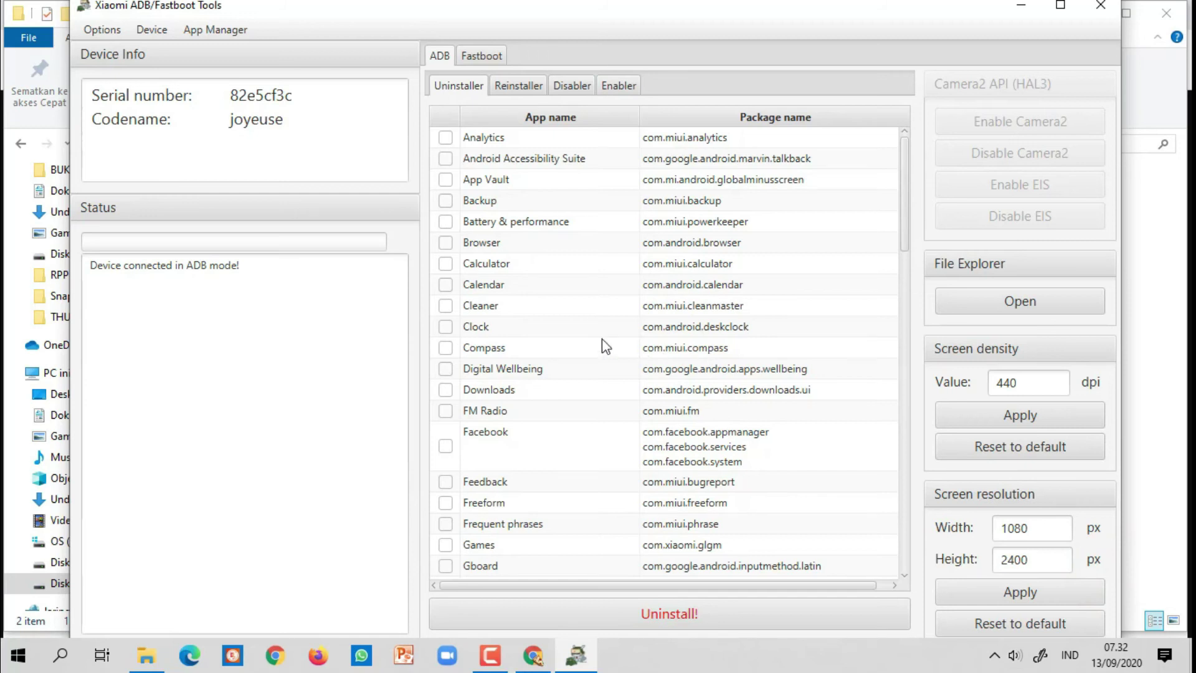
Look through the list of apps offered for removal in the ADB Uninstaller, from Analytics to the Mi apps
{"action": "scroll", "coordinate": [651, 333], "scroll_direction": "down", "scroll_amount": 3}
{"action": "scroll", "coordinate": [651, 333], "scroll_direction": "down", "scroll_amount": 3}
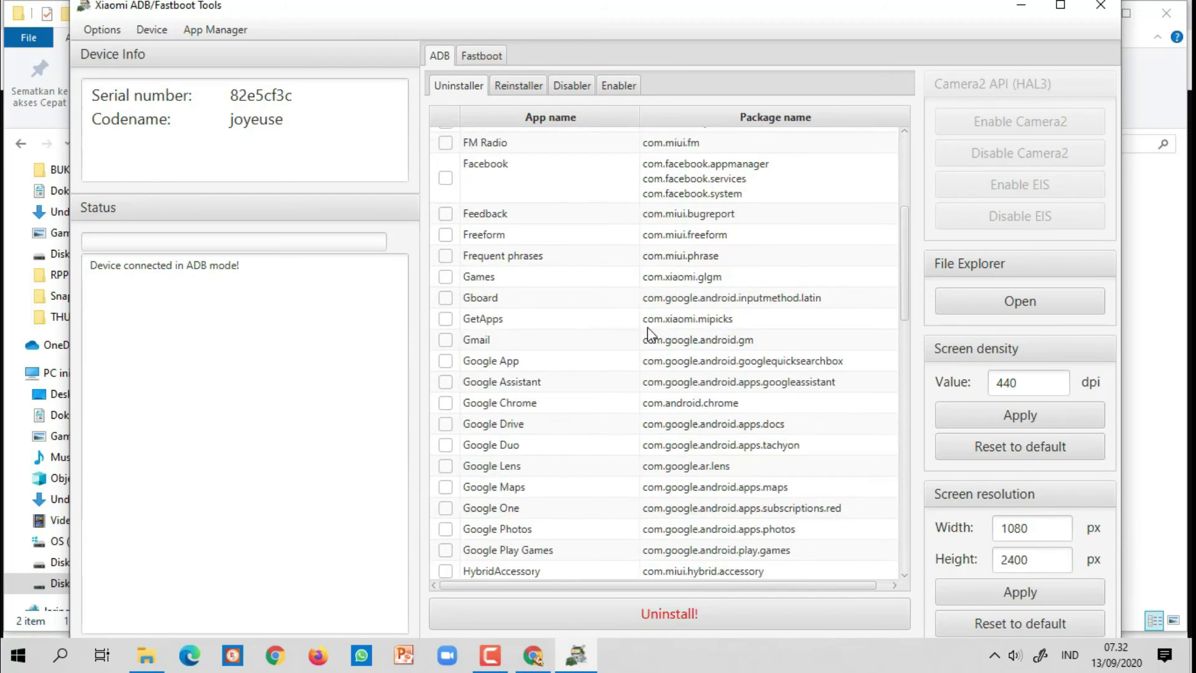
{"action": "scroll", "coordinate": [651, 333], "scroll_direction": "down", "scroll_amount": 2}
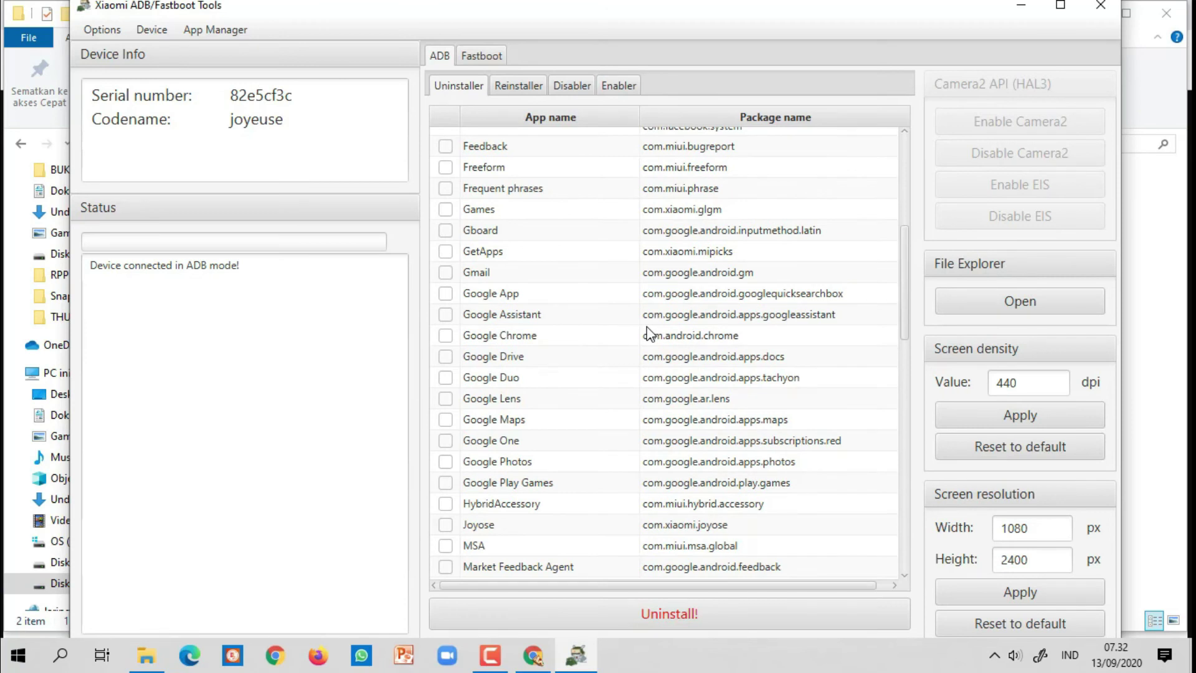
{"action": "scroll", "coordinate": [646, 330], "scroll_direction": "down", "scroll_amount": 3}
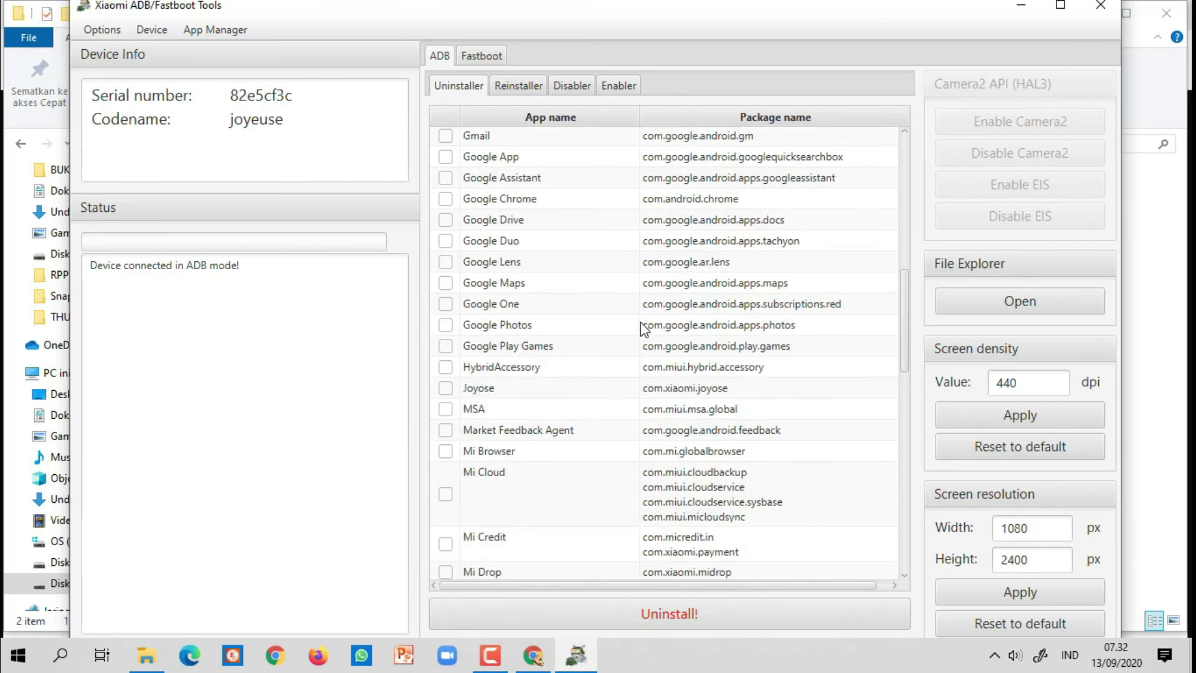
{"action": "scroll", "coordinate": [639, 321], "scroll_direction": "up", "scroll_amount": 10}
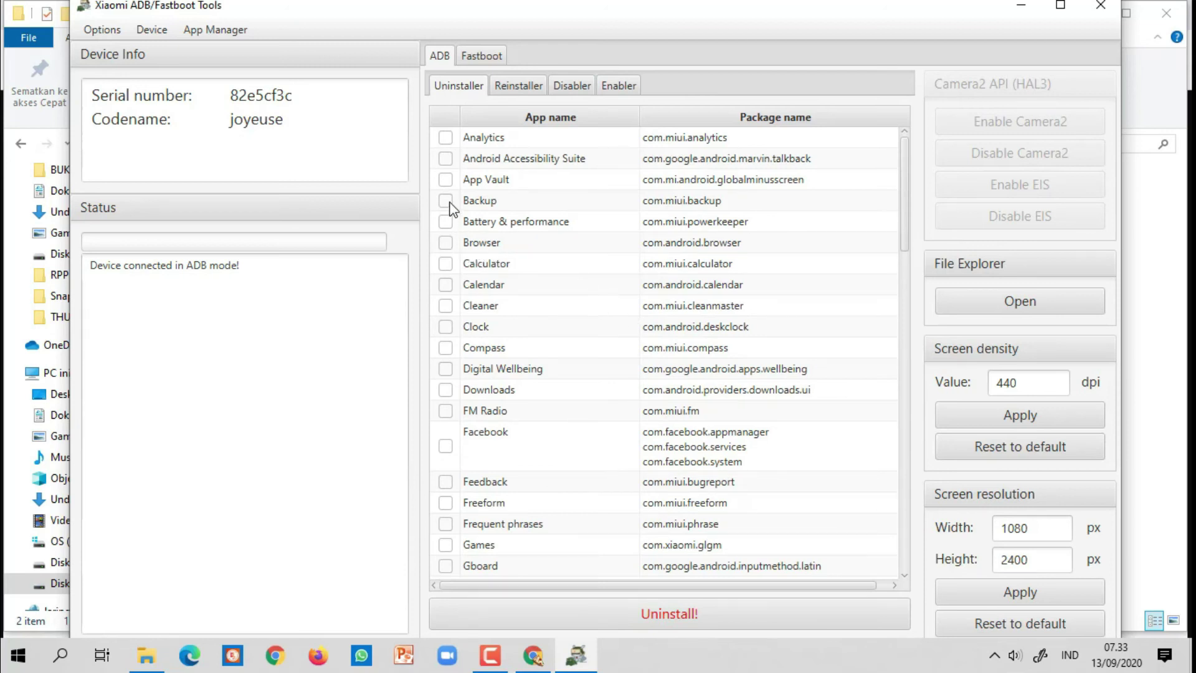
Try marking Facebook and GetApps for removal in the Uninstaller list and clear the marks again
{"action": "scroll", "coordinate": [446, 228], "scroll_direction": "down", "scroll_amount": 10}
{"action": "scroll", "coordinate": [548, 447], "scroll_direction": "up", "scroll_amount": 10}
{"action": "scroll", "coordinate": [446, 454], "scroll_direction": "down", "scroll_amount": 4}
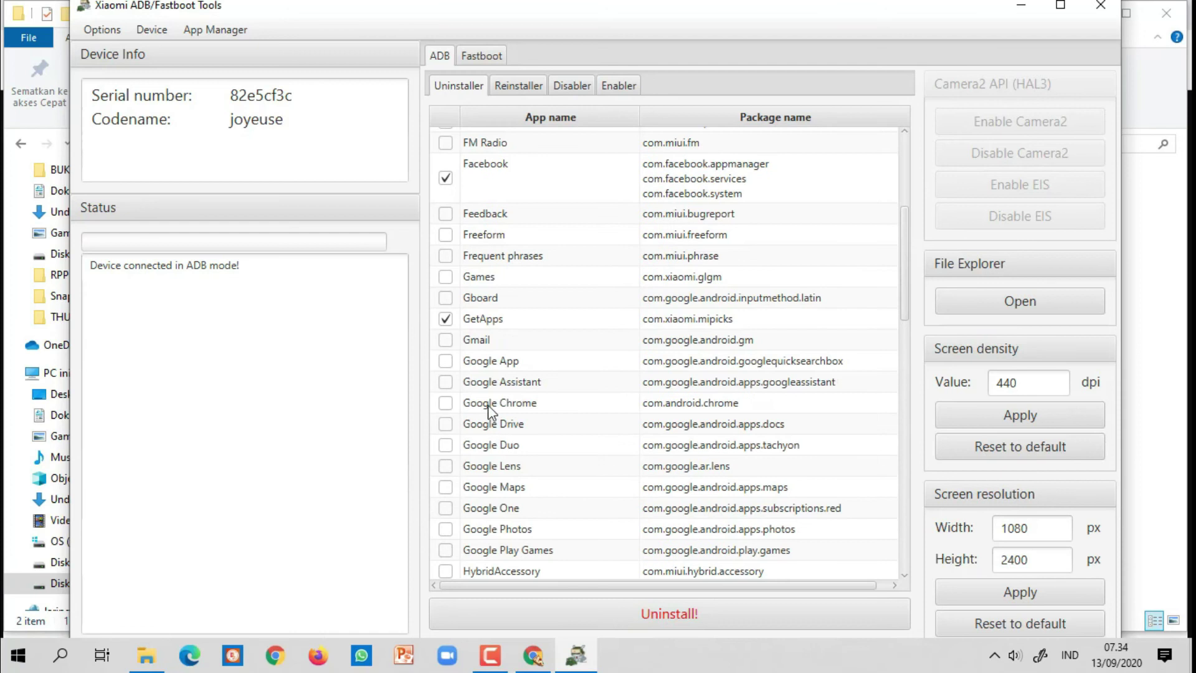
{"action": "left_click", "coordinate": [444, 319]}
{"action": "left_click", "coordinate": [445, 319]}
Look over the app lists for reinstalling, disabling and enabling, and return to the Uninstaller list
{"action": "left_click", "coordinate": [526, 86]}
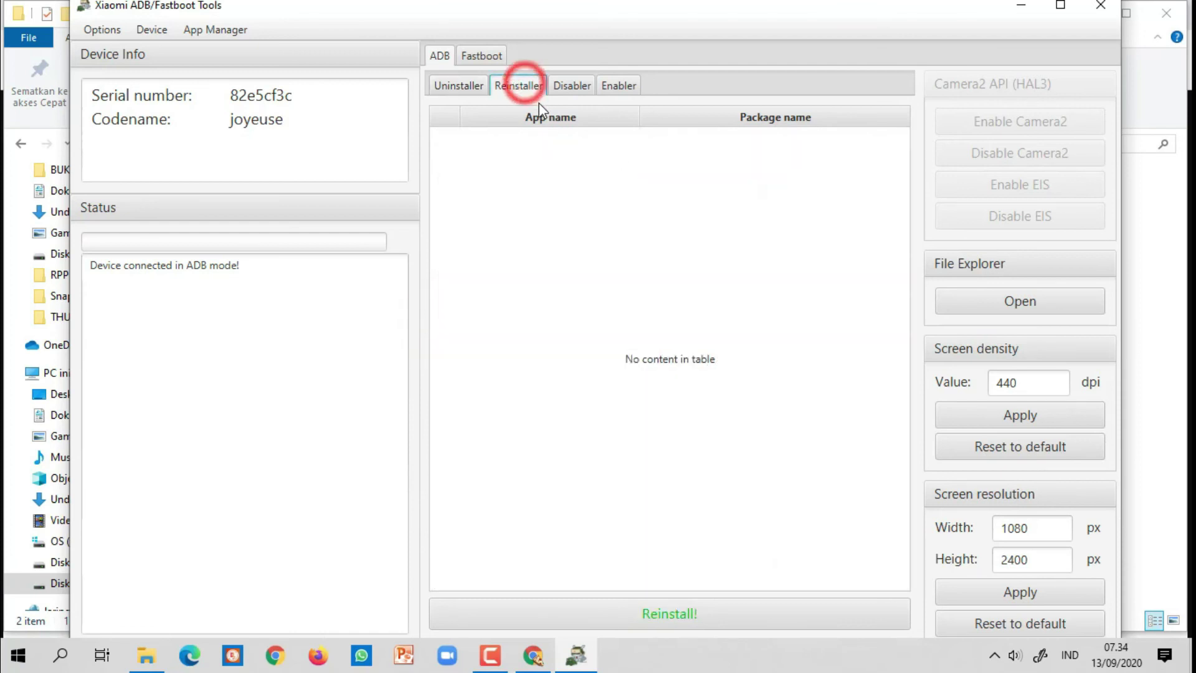
{"action": "left_click", "coordinate": [580, 85]}
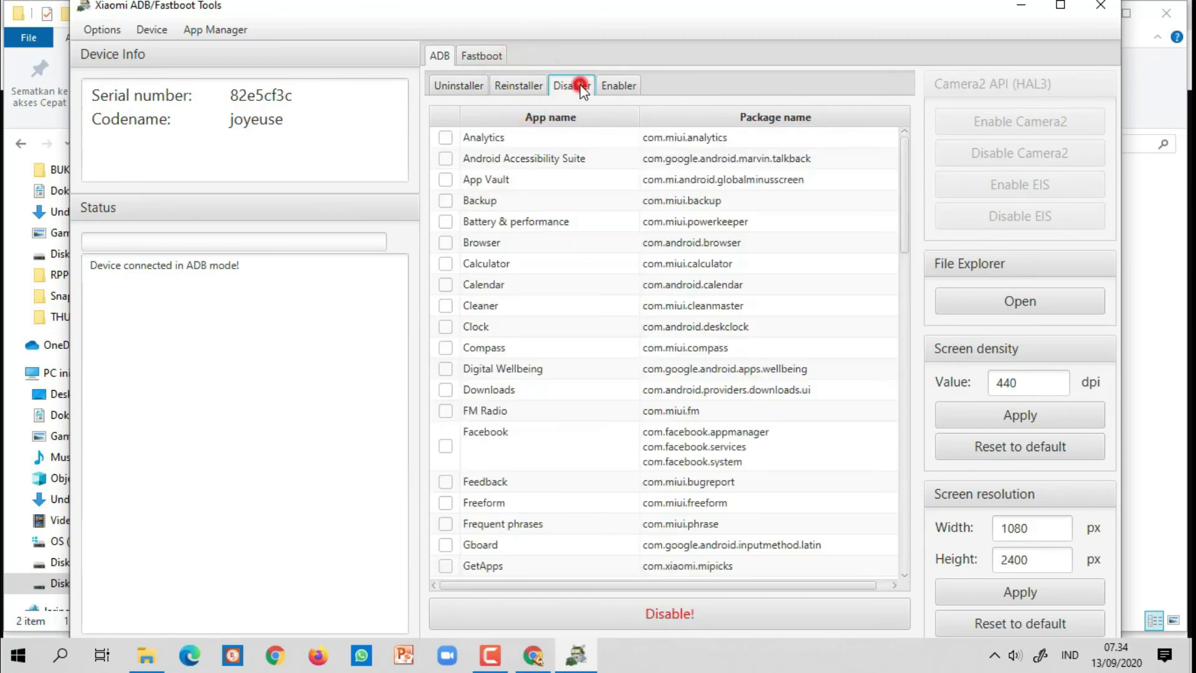
{"action": "left_click", "coordinate": [619, 87]}
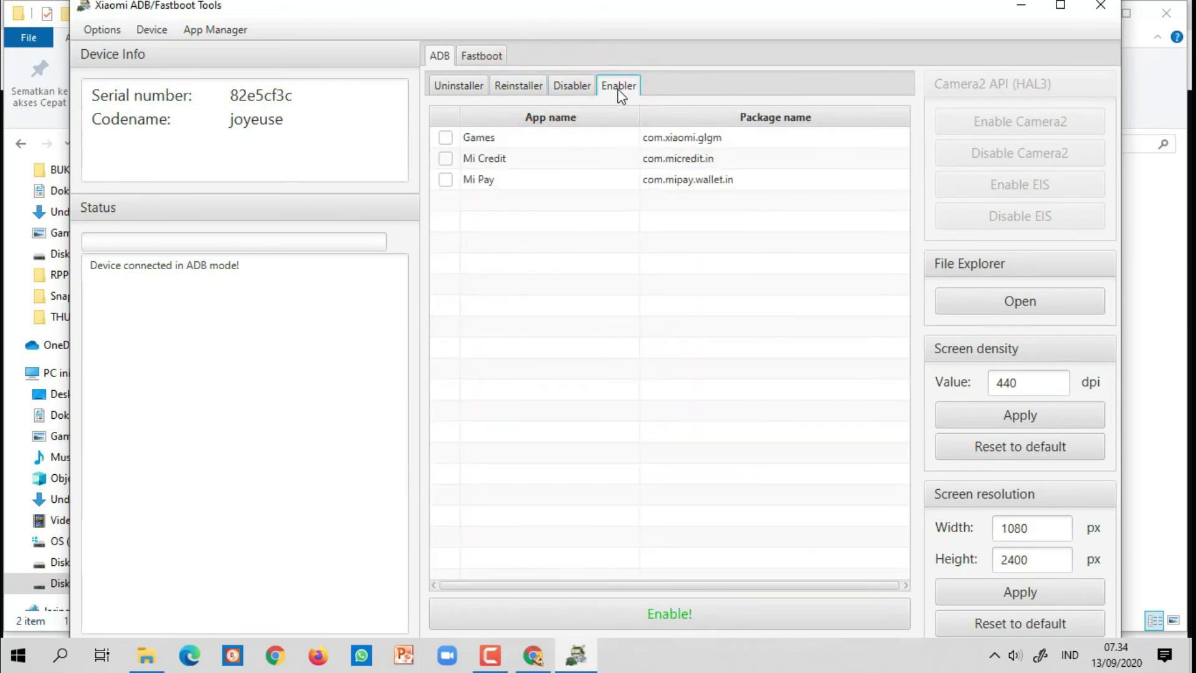
{"action": "key", "text": "ctrl+Tab"}
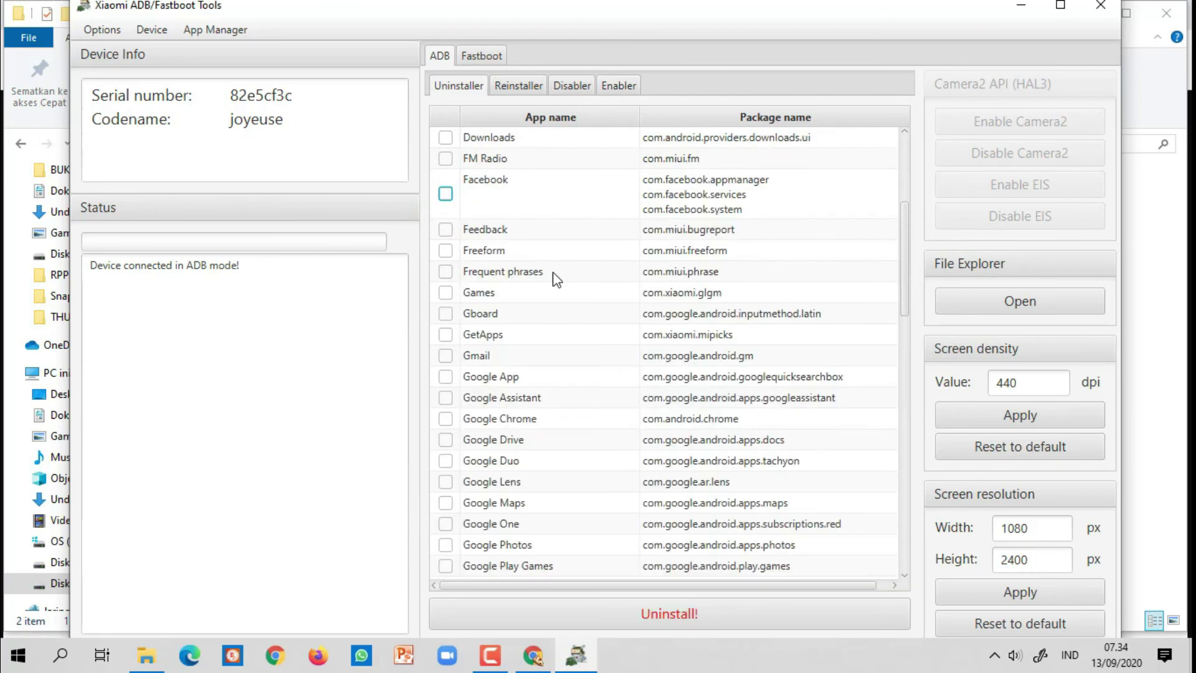
Uninstall Mi Credit from the phone, leaving Mi Browser unselected, and confirm the removal
{"action": "scroll", "coordinate": [554, 271], "scroll_direction": "down", "scroll_amount": 5}
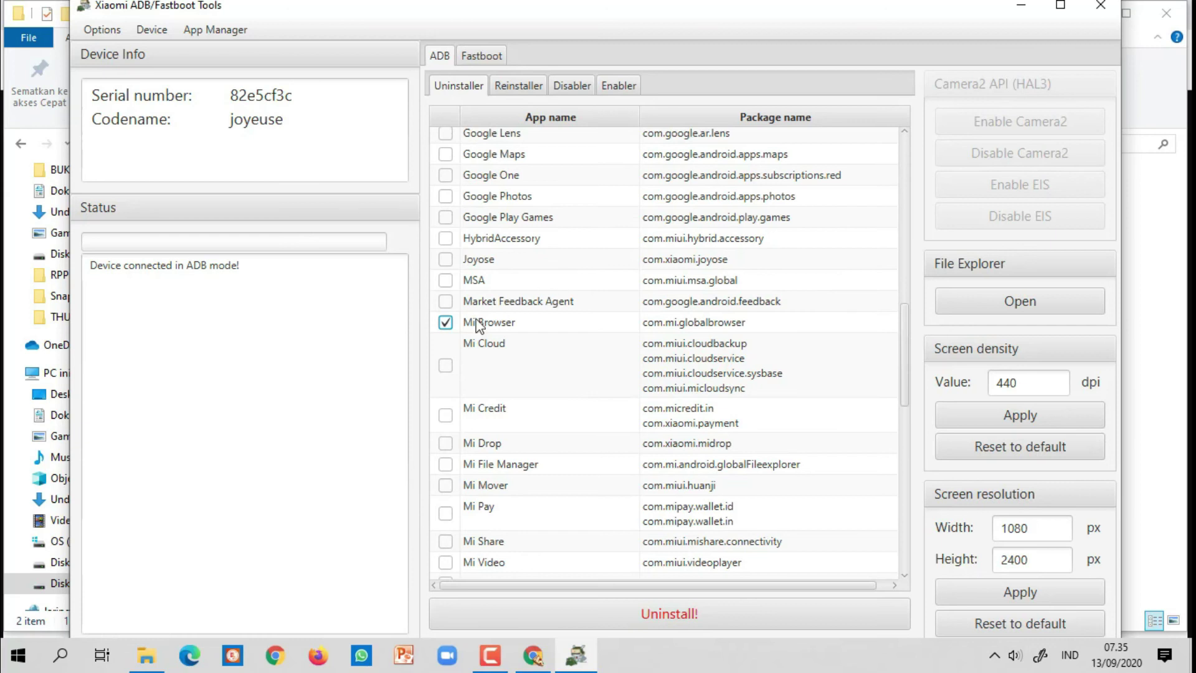
{"action": "left_click", "coordinate": [448, 323]}
{"action": "left_click", "coordinate": [445, 415]}
{"action": "left_click", "coordinate": [692, 615]}
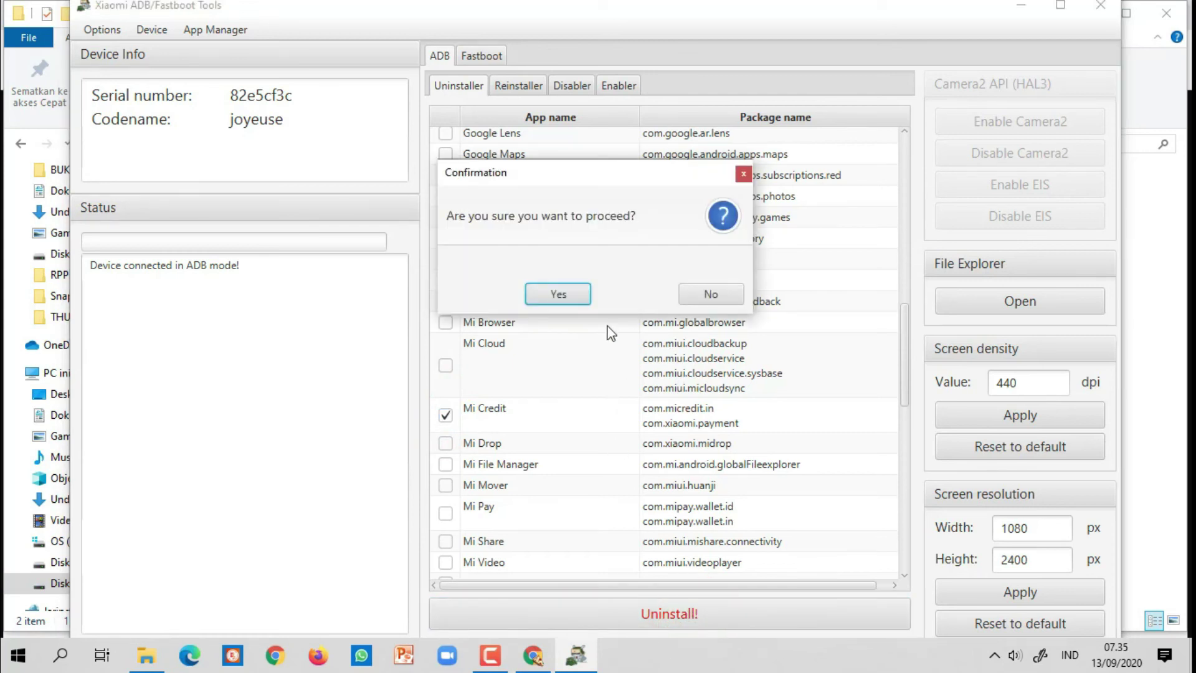
{"action": "left_click", "coordinate": [558, 294]}
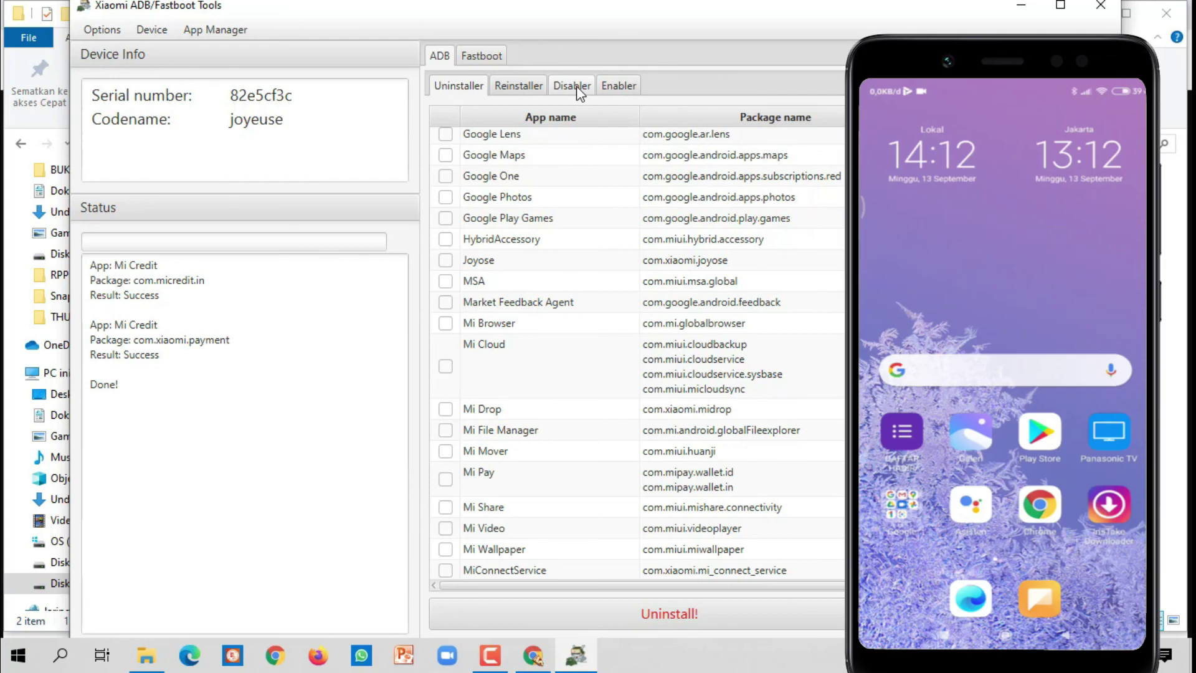
Check the Disabler and Enabler lists, and reinstall Mi Credit (com.xiaomi.payment) on the phone
{"action": "left_click", "coordinate": [573, 86]}
{"action": "left_click", "coordinate": [618, 85]}
{"action": "left_click", "coordinate": [531, 85]}
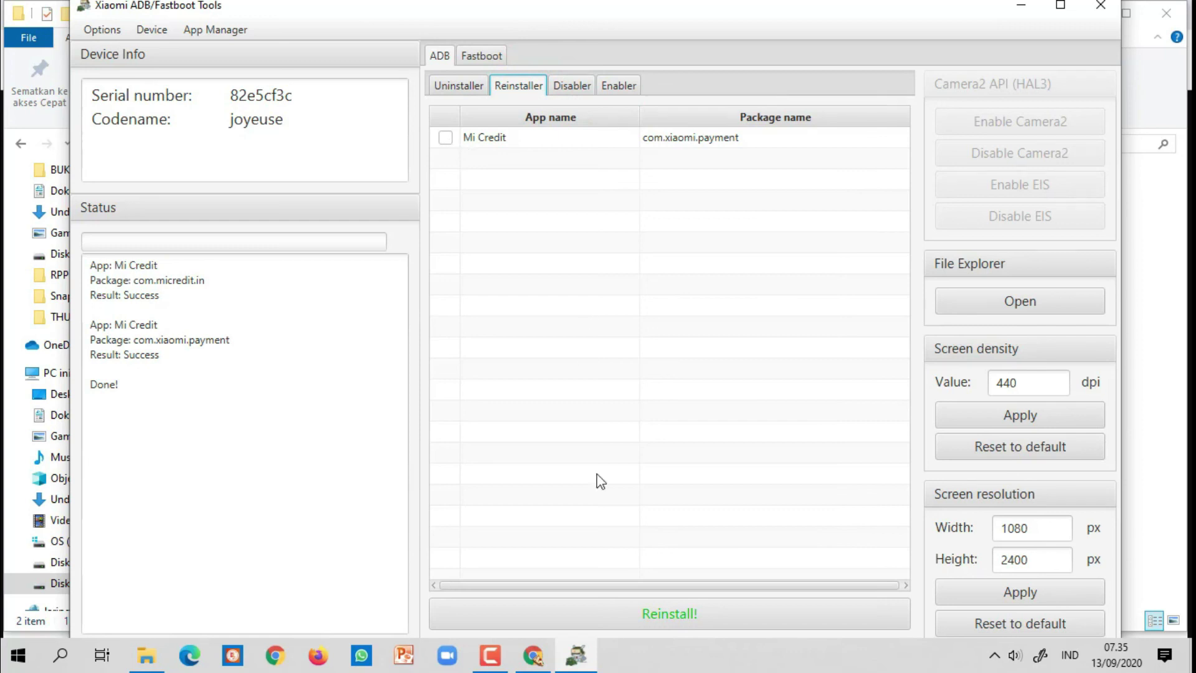
{"action": "left_click", "coordinate": [446, 139]}
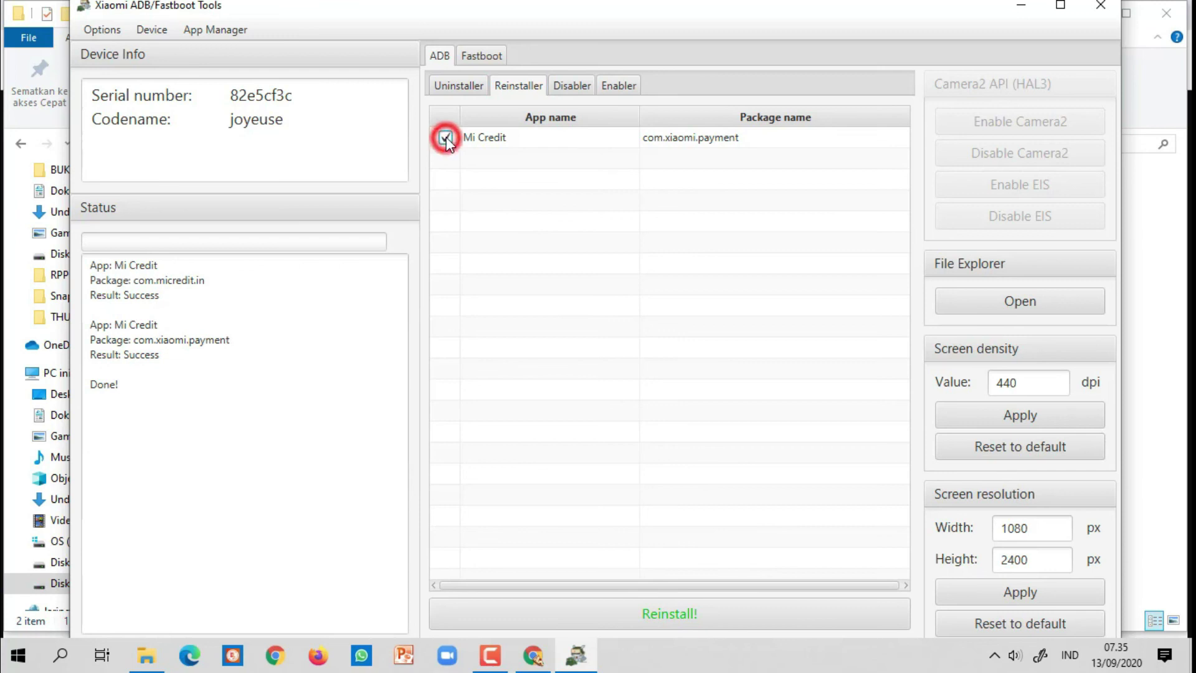
{"action": "left_click", "coordinate": [675, 614]}
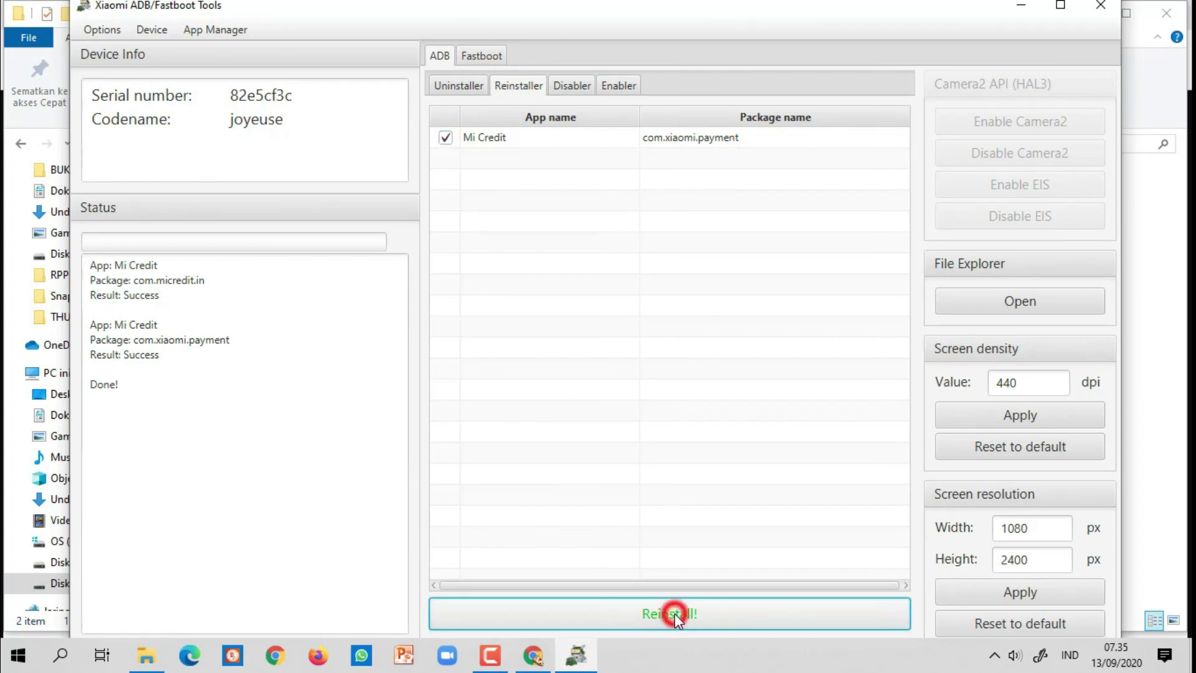
{"action": "left_click", "coordinate": [567, 297]}
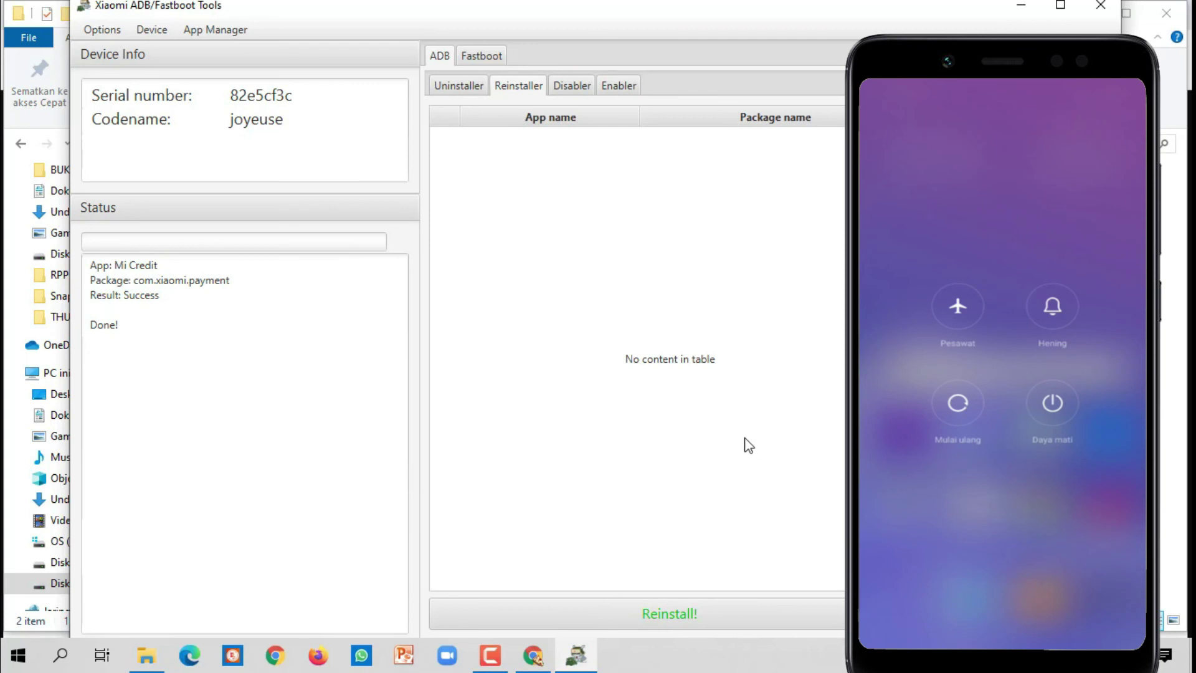
Close Xiaomi ADB/Fastboot Tools and the Bloatware folder window
{"action": "left_click", "coordinate": [1102, 9]}
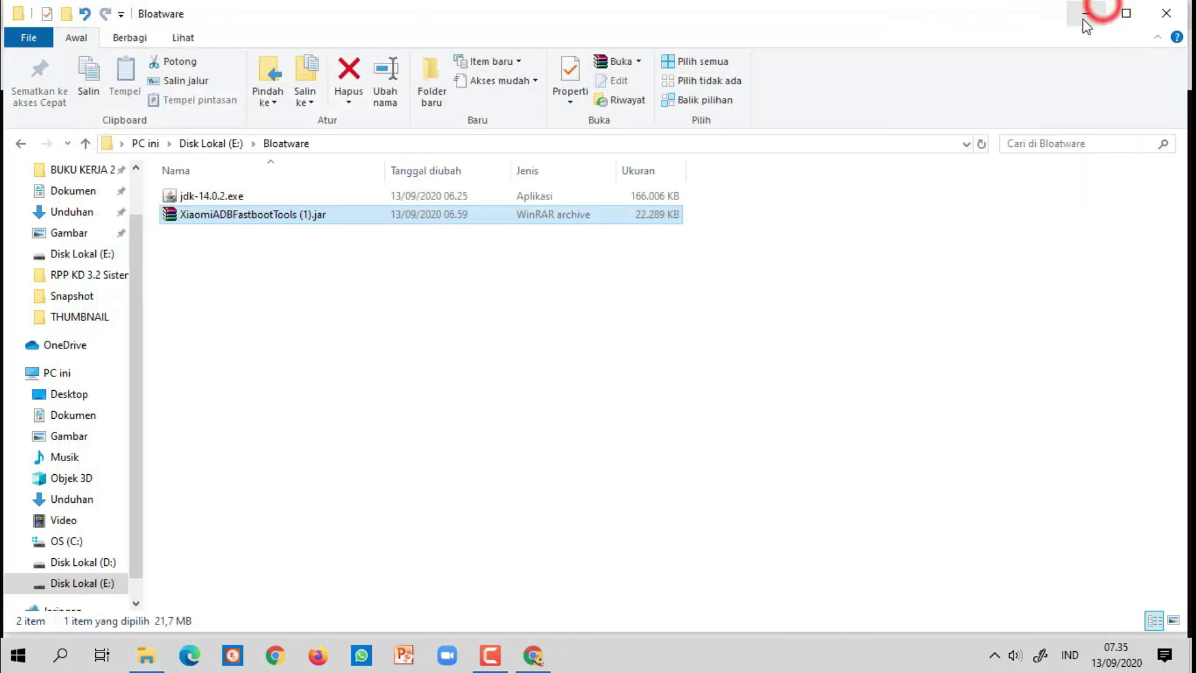
{"action": "left_click", "coordinate": [1166, 12]}
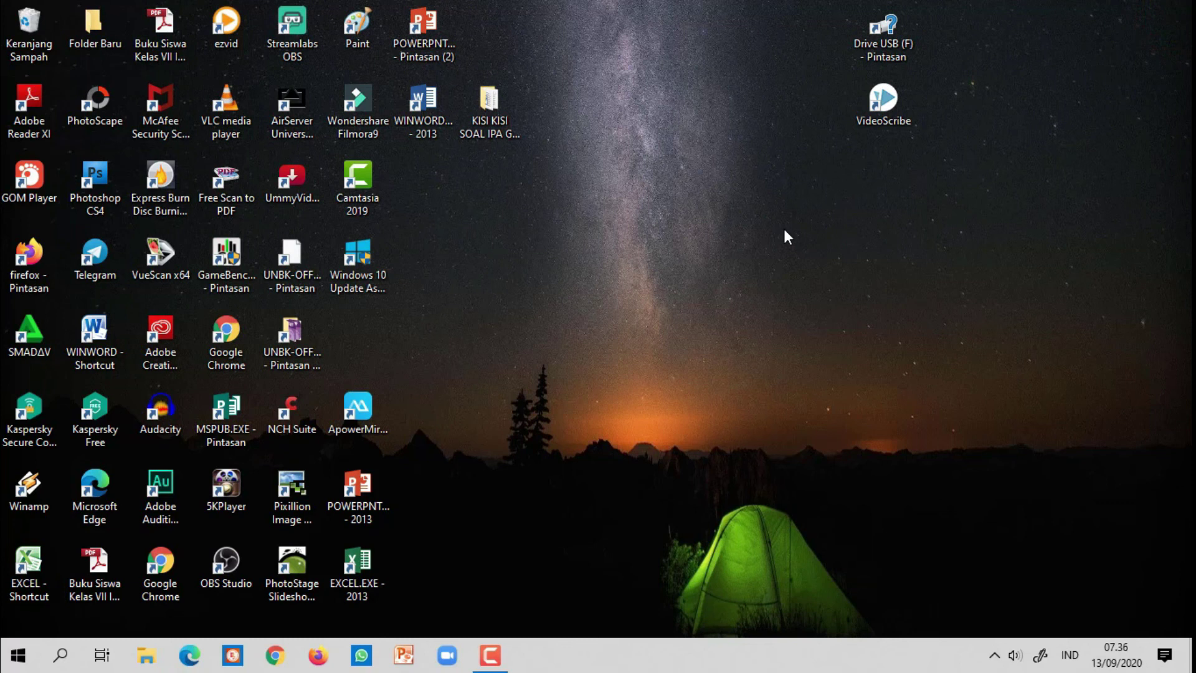